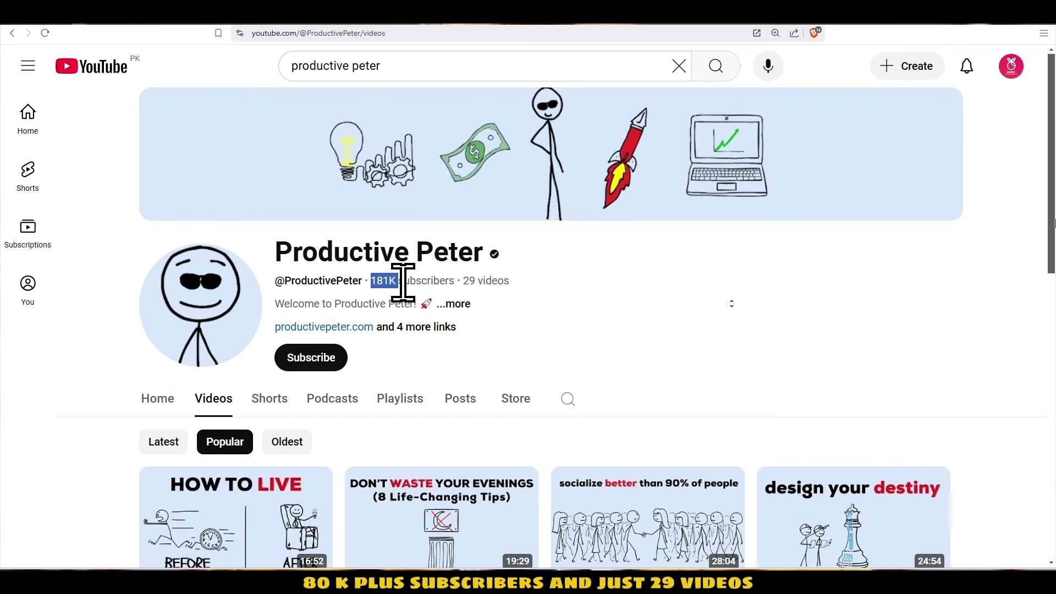
scroll(113, 432, down, 5)
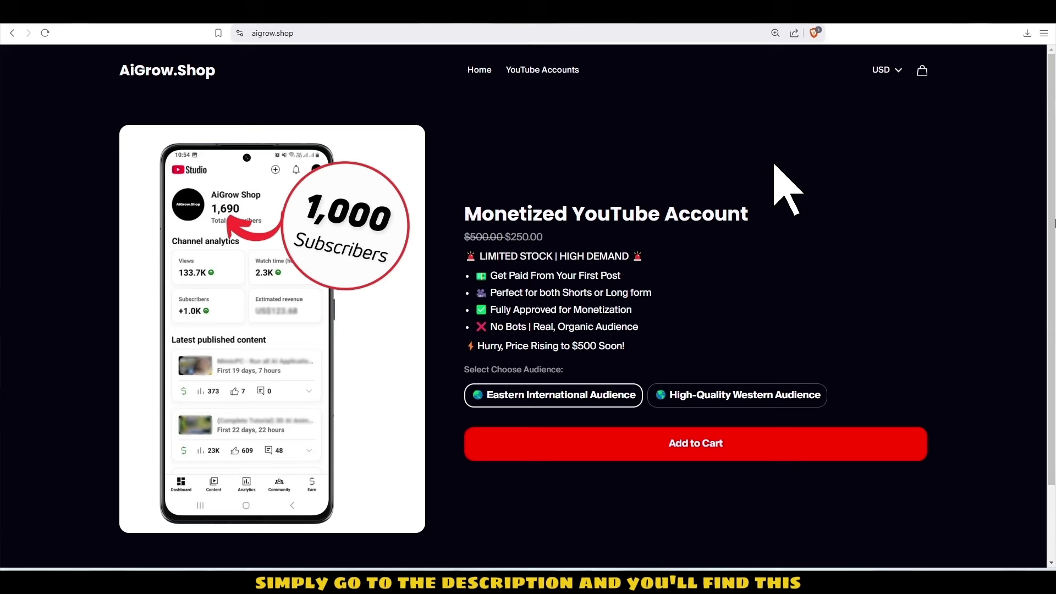
Open the Monetized YouTube Account product and choose the High-Quality Western Audience option
click(732, 215)
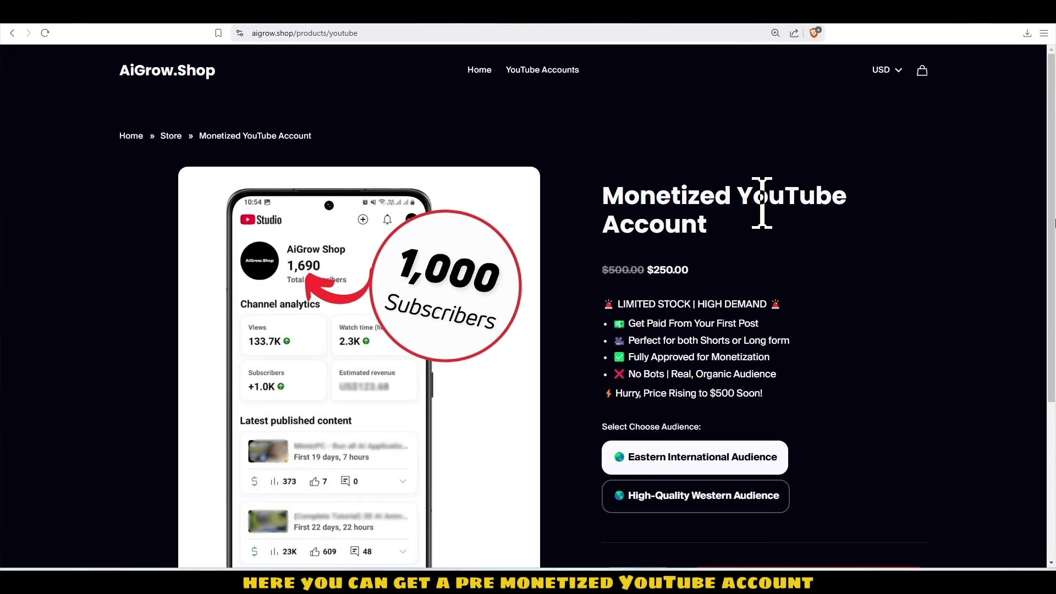
scroll(831, 267, down, 3)
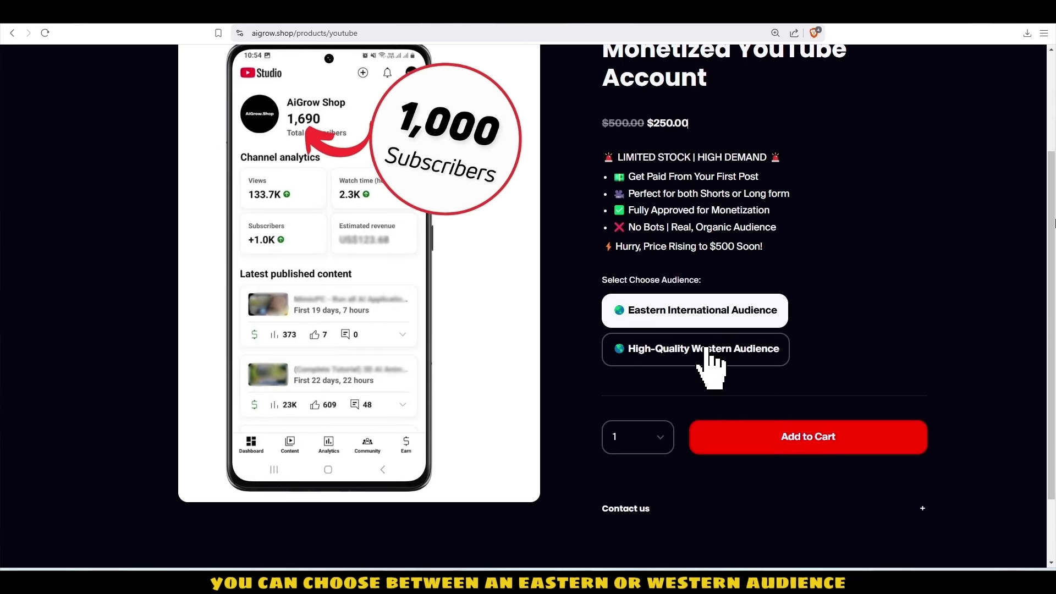
click(704, 351)
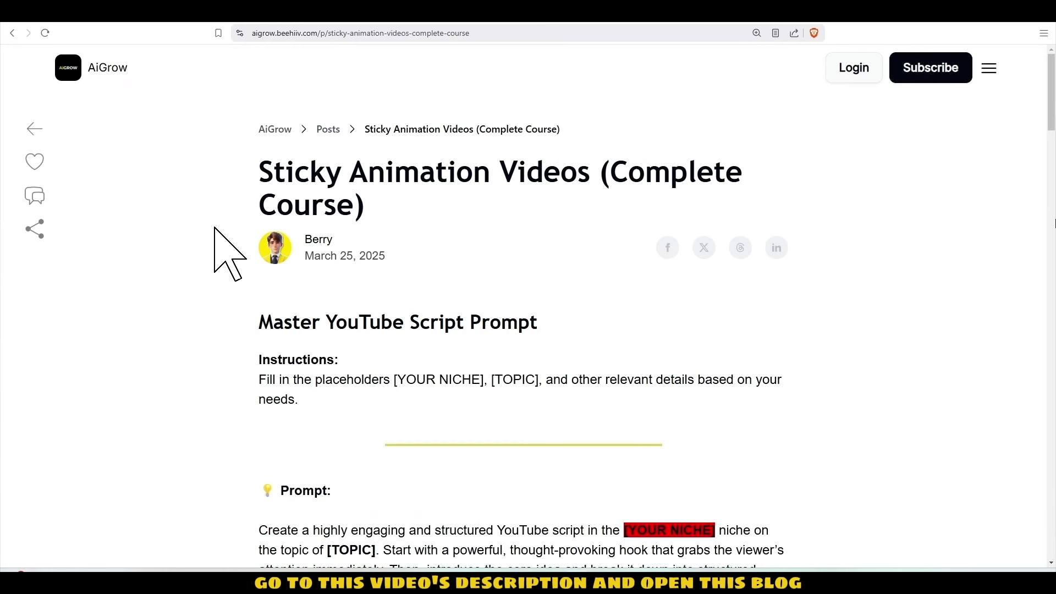
Read the master YouTube script prompt and the ready-made prompts for different niches in the Sticky Animation Videos post
scroll(419, 332, down, 5)
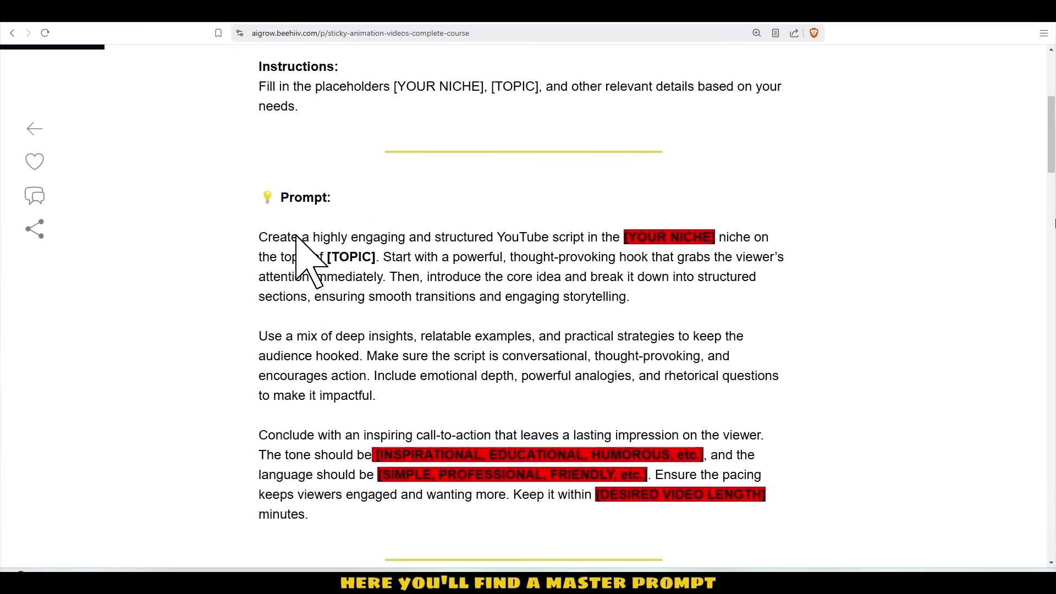
scroll(292, 235, down, 1)
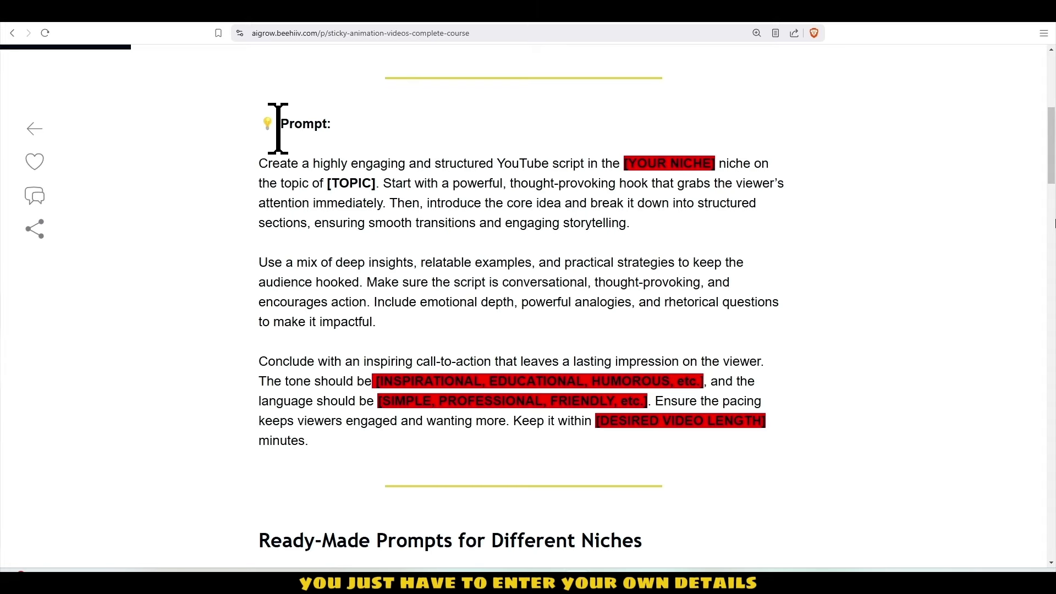
drag(278, 128, 347, 138)
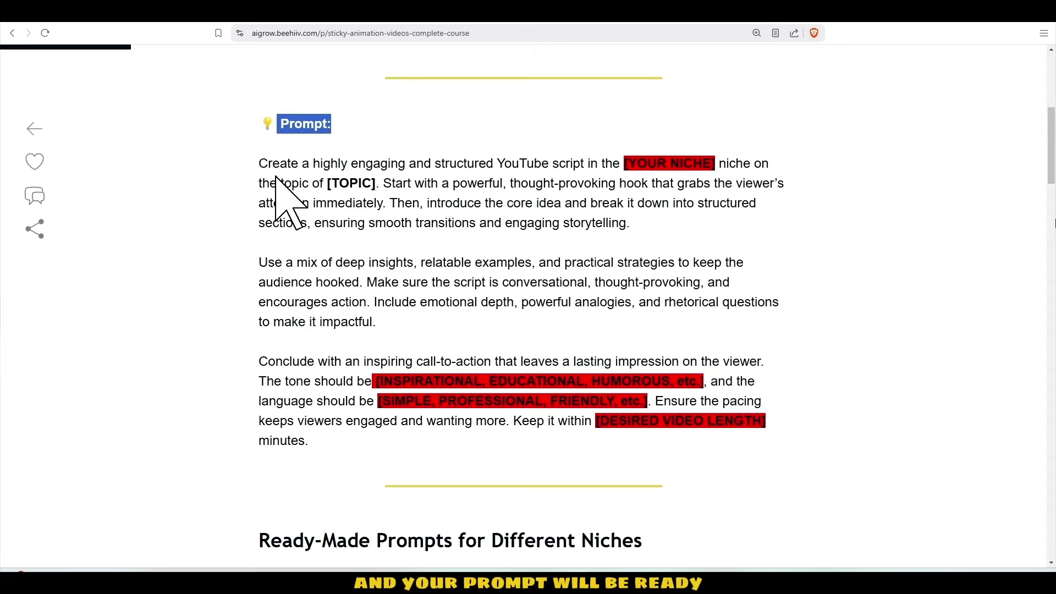
click(306, 173)
scroll(307, 172, down, 4)
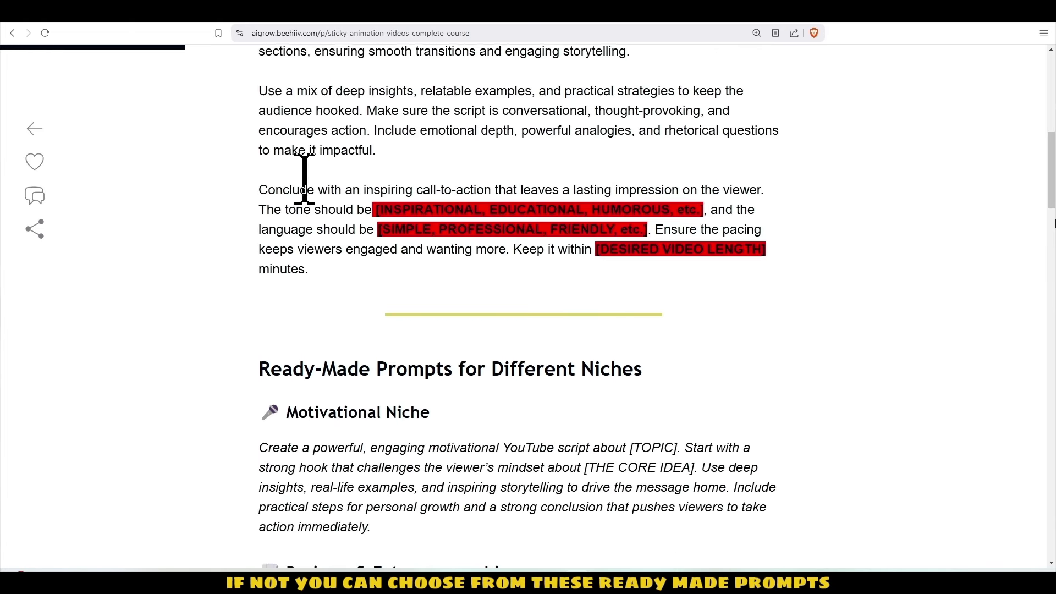
drag(261, 245, 648, 267)
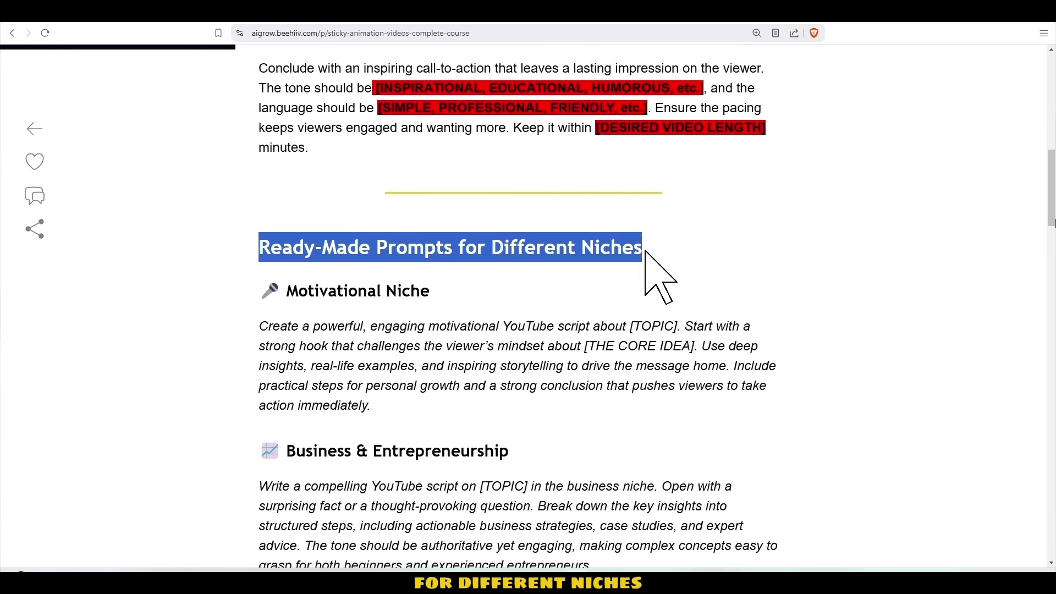
click(601, 258)
scroll(342, 224, down, 4)
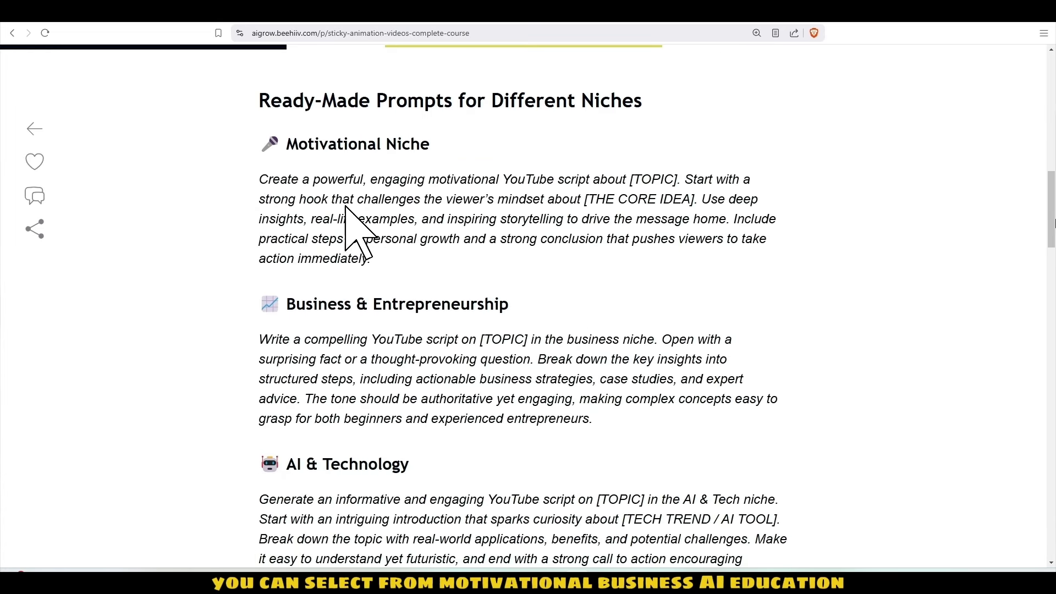
scroll(369, 230, down, 5)
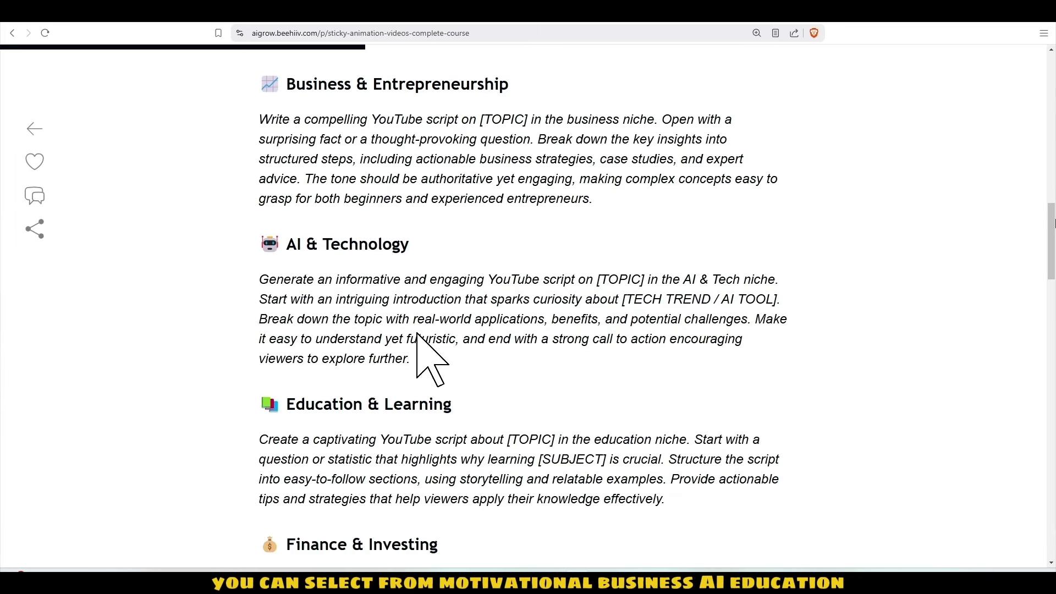
scroll(418, 345, down, 11)
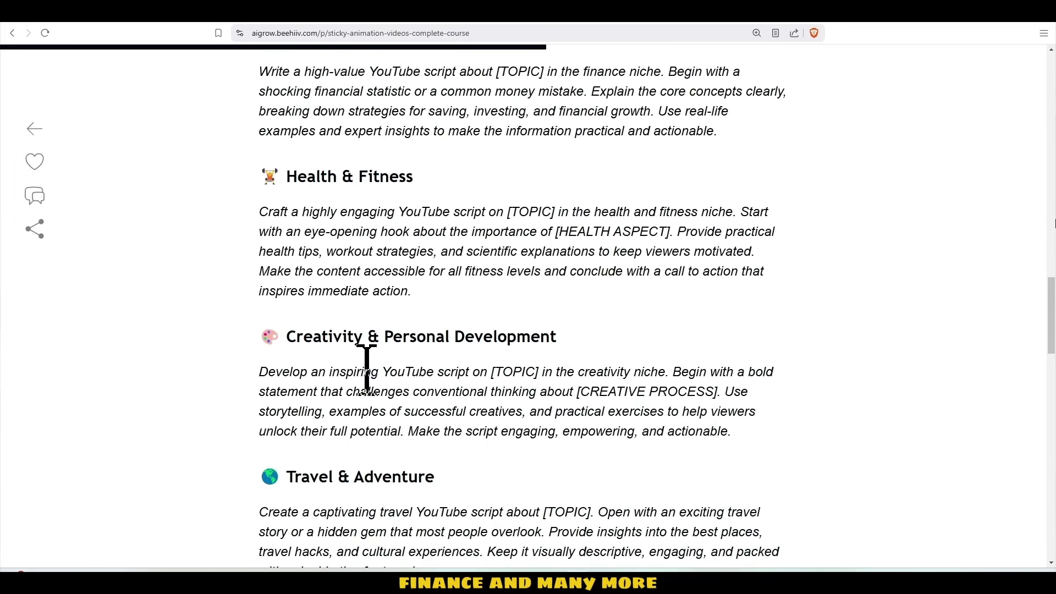
scroll(363, 366, down, 2)
Copy the full Motivational Niche prompt from the ready-made prompts
scroll(372, 378, up, 15)
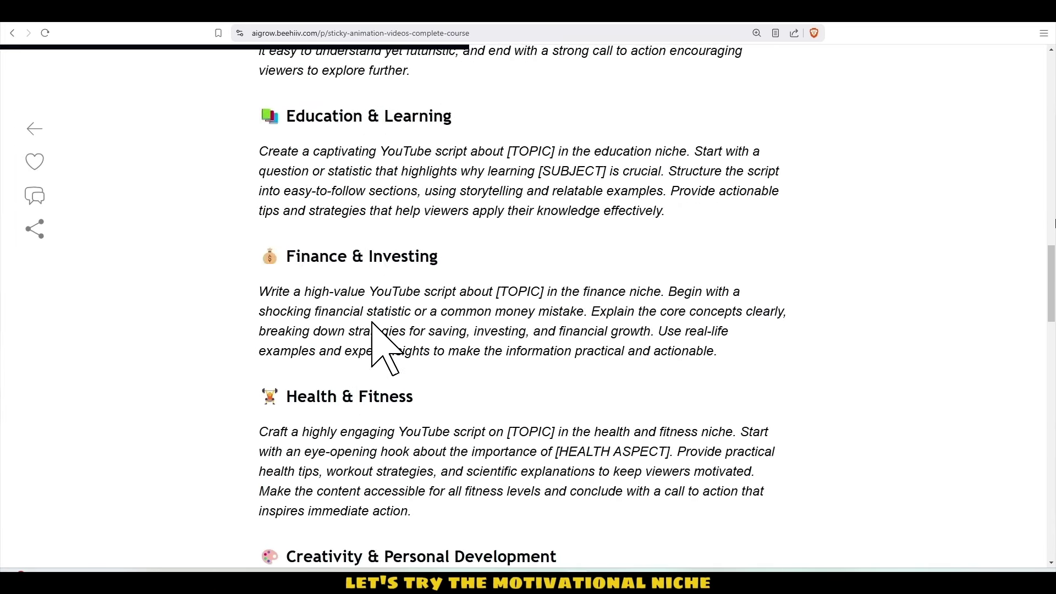
triple_click(321, 275)
key(ctrl+c)
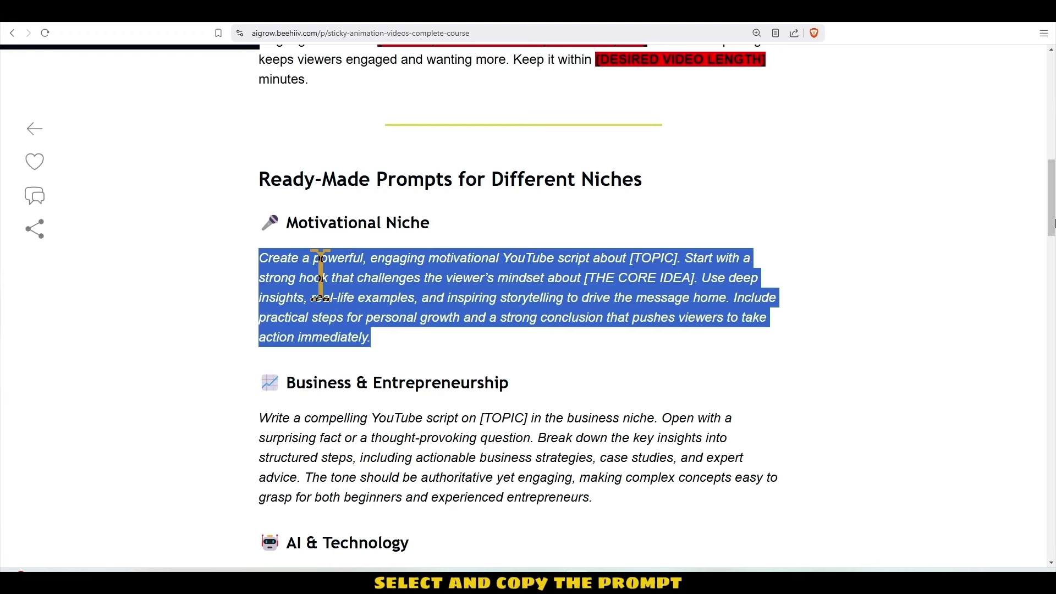
Switch to ChatGPT, submit the copied motivational prompt and answer its topic question with "Any ramdom"
click(205, 23)
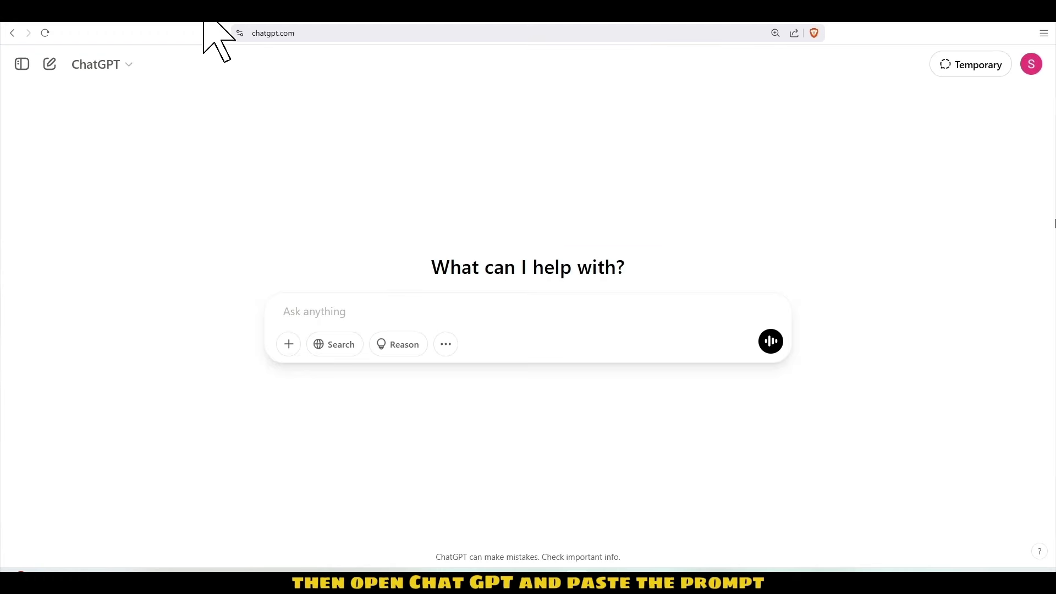
click(327, 303)
key(ctrl+v)
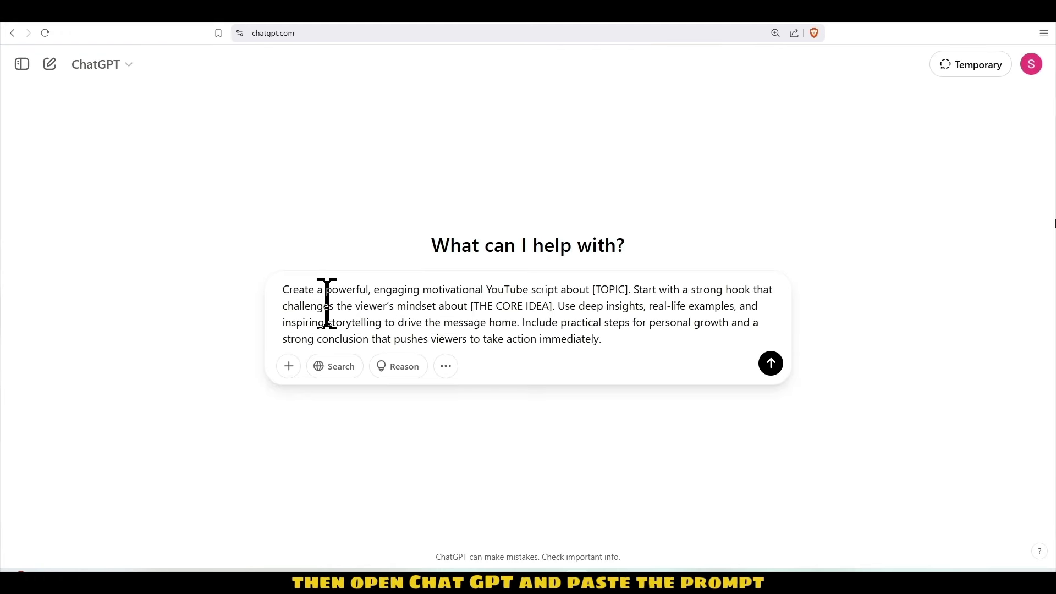
click(772, 364)
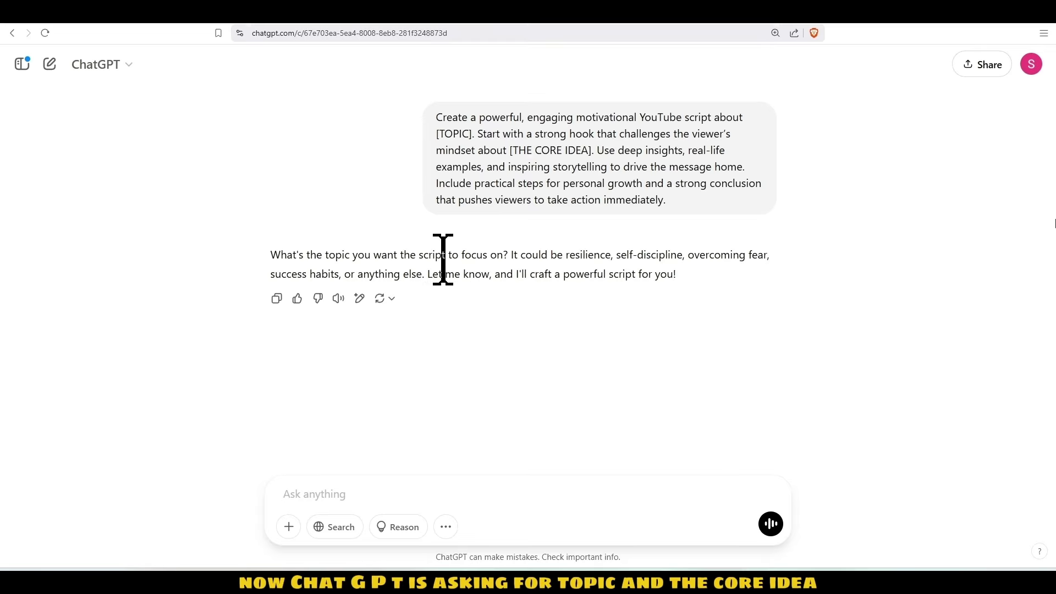
text(Any ramdom)
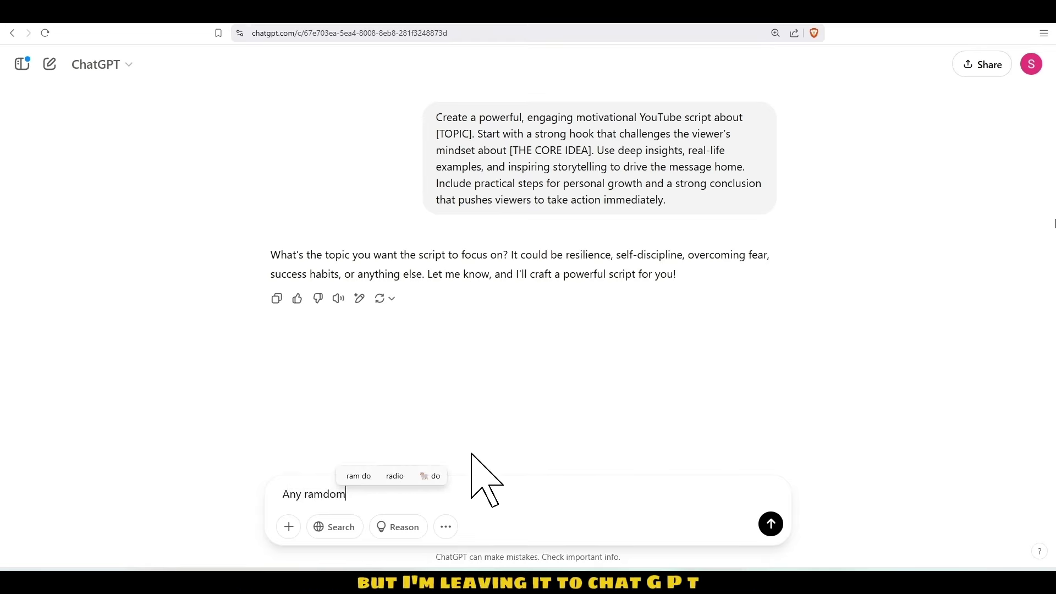
key(Return)
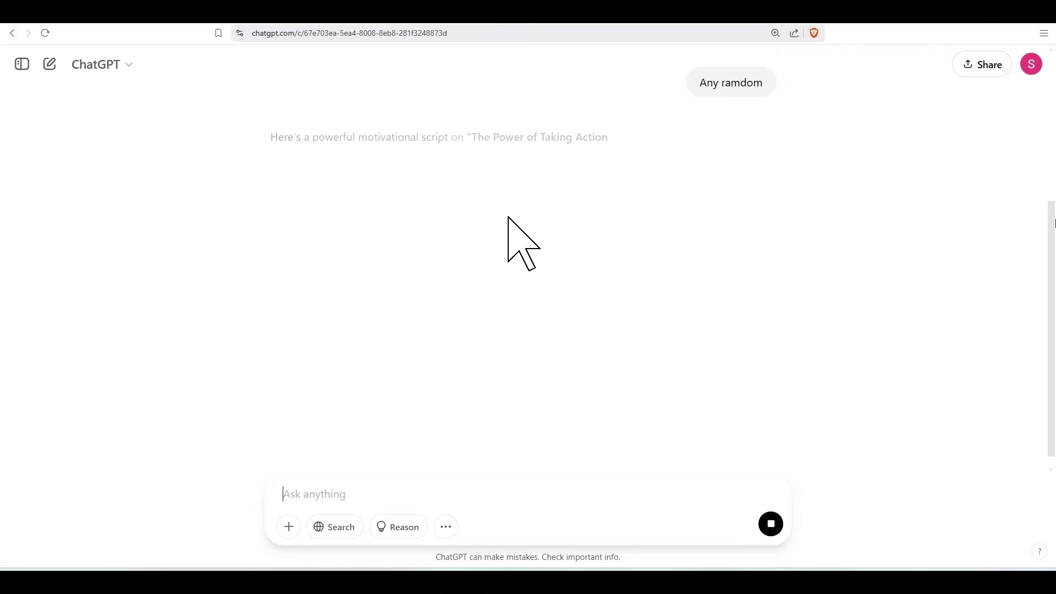
Examine the generated motivational script, including its topic, title and sections
drag(476, 138, 740, 139)
click(701, 137)
scroll(434, 302, down, 1)
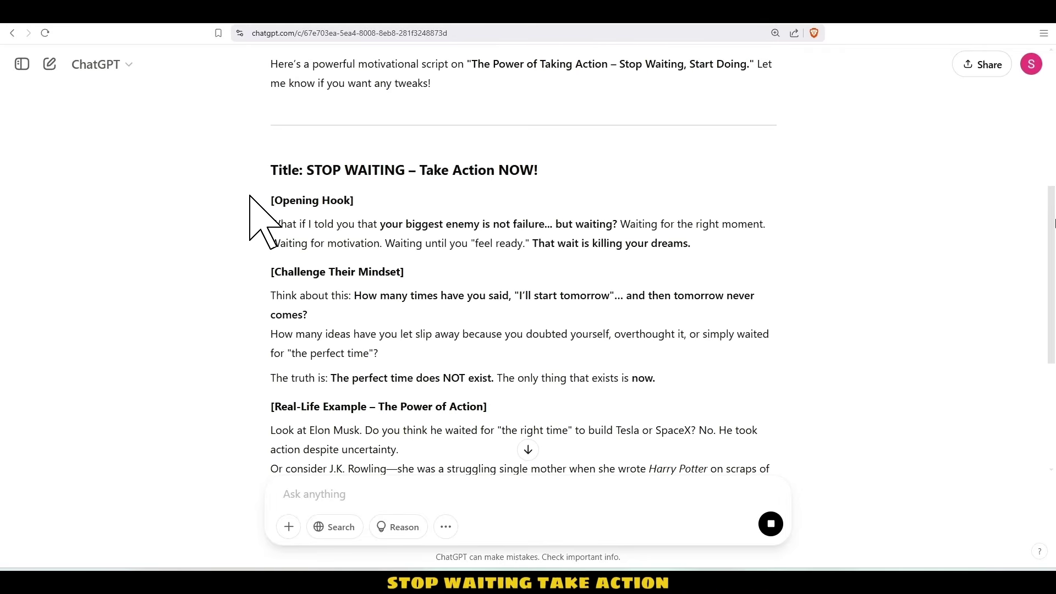
drag(309, 170, 528, 165)
click(528, 165)
scroll(396, 229, down, 5)
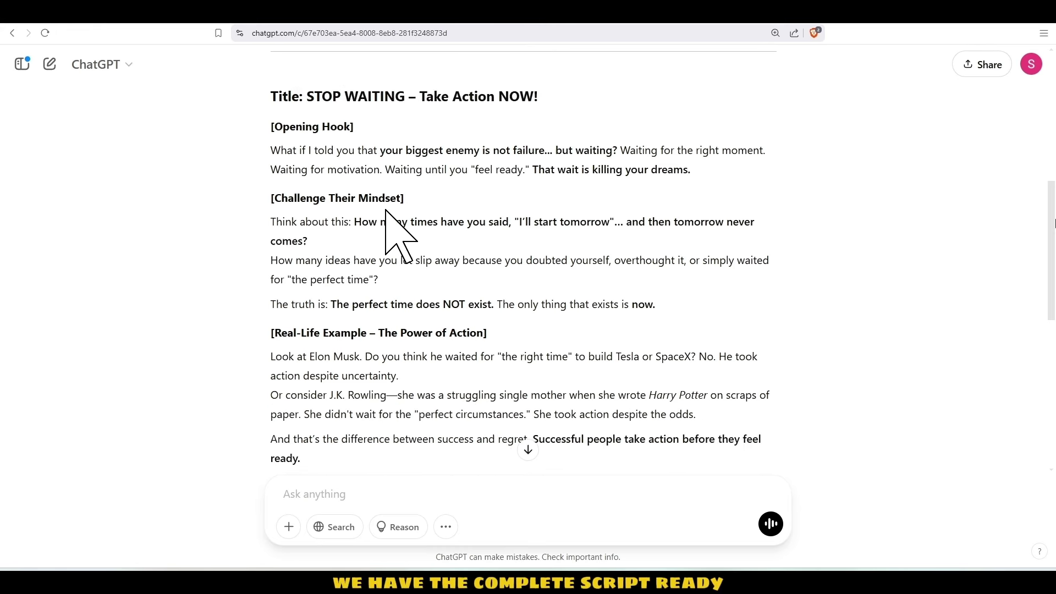
scroll(292, 216, down, 4)
scroll(349, 278, up, 3)
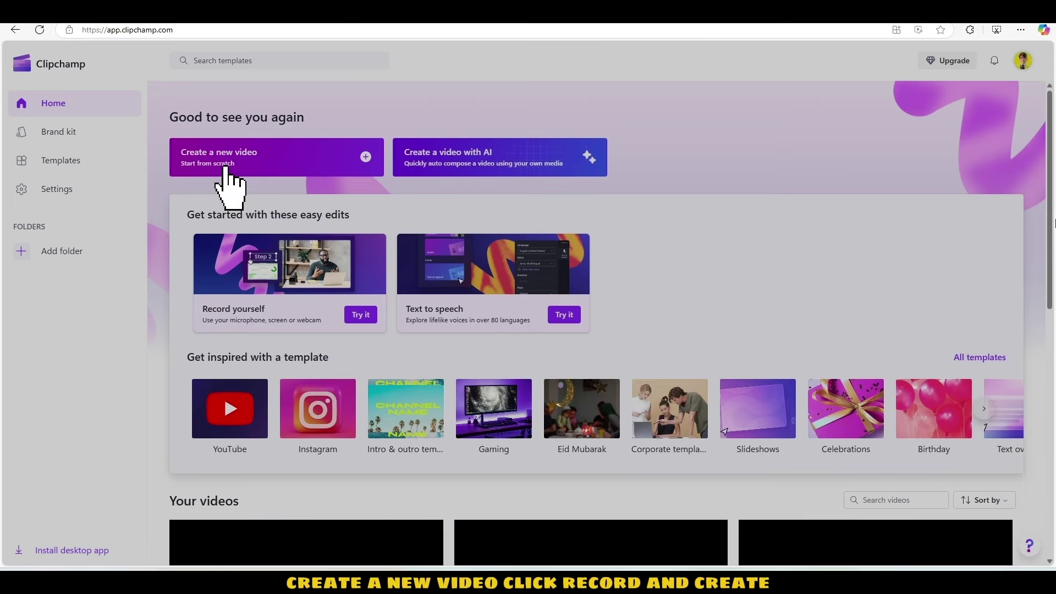
Switch to Clipchamp and create a new video with a text-to-speech clip
click(226, 167)
click(23, 120)
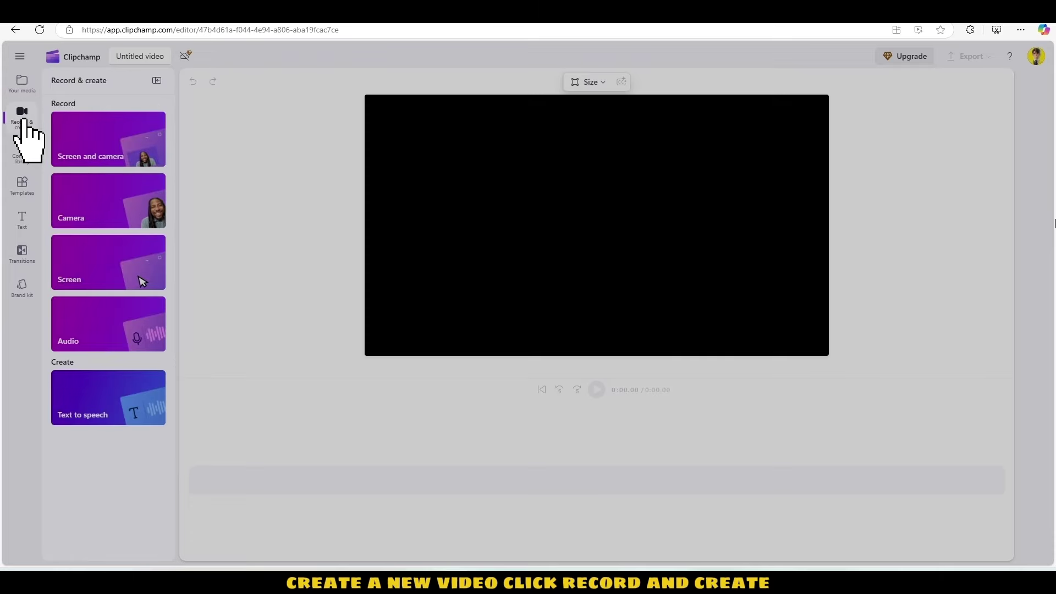
click(125, 407)
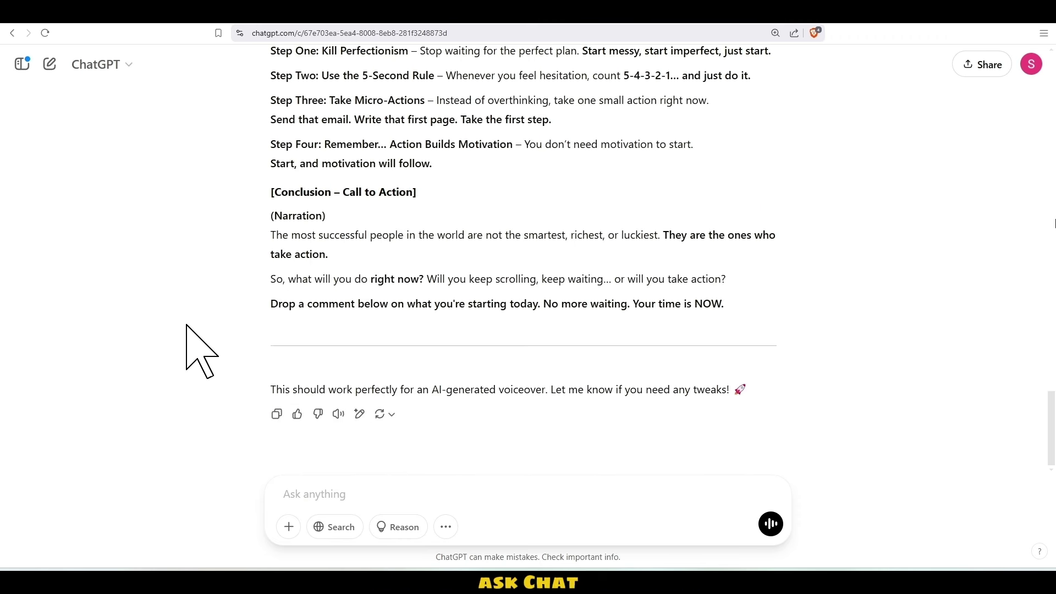
Ask ChatGPT to give the script's narration part in paragraph format for text-to-speech
text(Give me the narration pa)
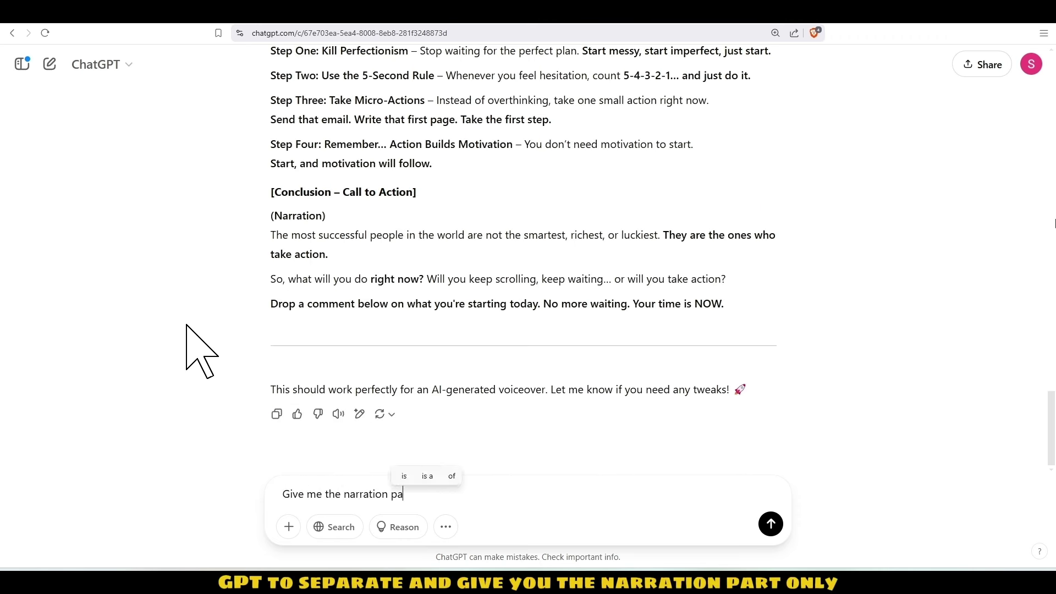
text(rt in paragraph format to generate)
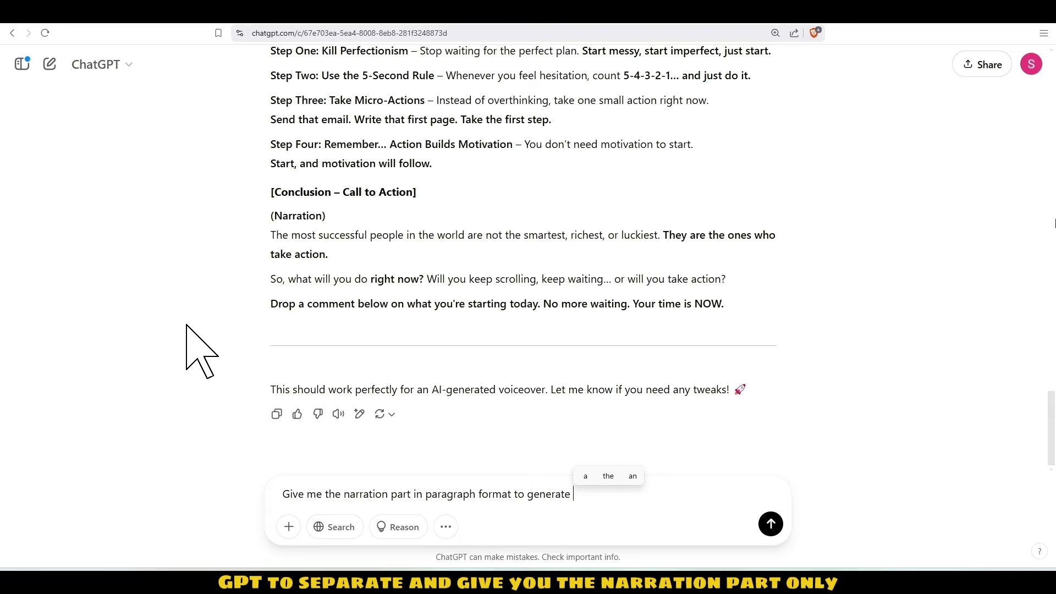
key(BackSpace)
key(BackSpace)
key(BackSpace)
key(BackSpace)
key(BackSpace)
key(BackSpace)
key(BackSpace)
key(BackSpace)
key(BackSpace)
key(BackSpace)
key(BackSpace)
key(BackSpace)
text(for text-to-)
key(Return)
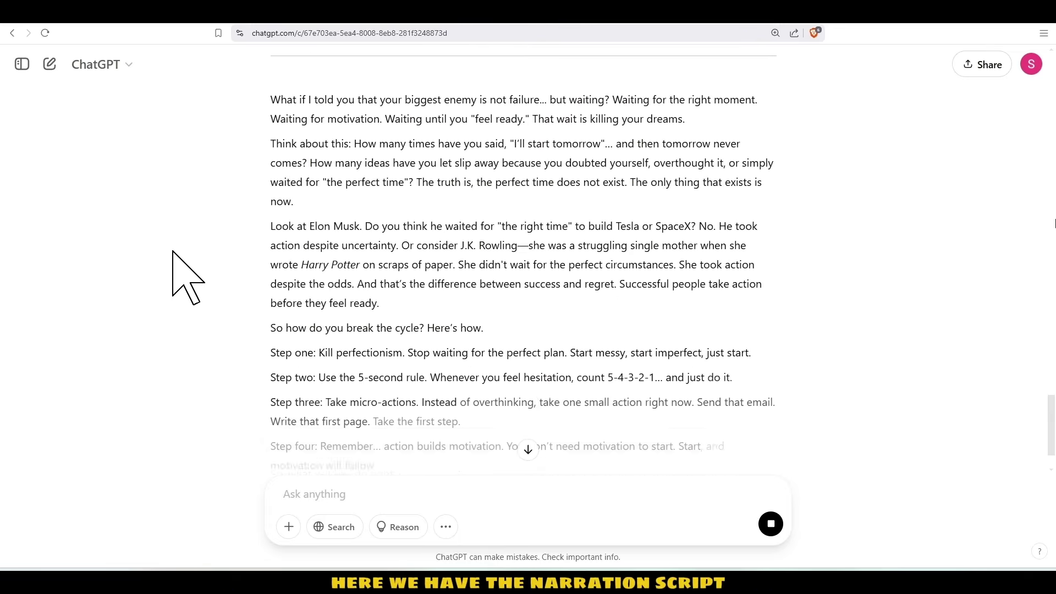
Copy the narration paragraphs from ChatGPT and paste them as the text of Clipchamp's text-to-speech clip
scroll(189, 295, up, 10)
drag(269, 259, 704, 347)
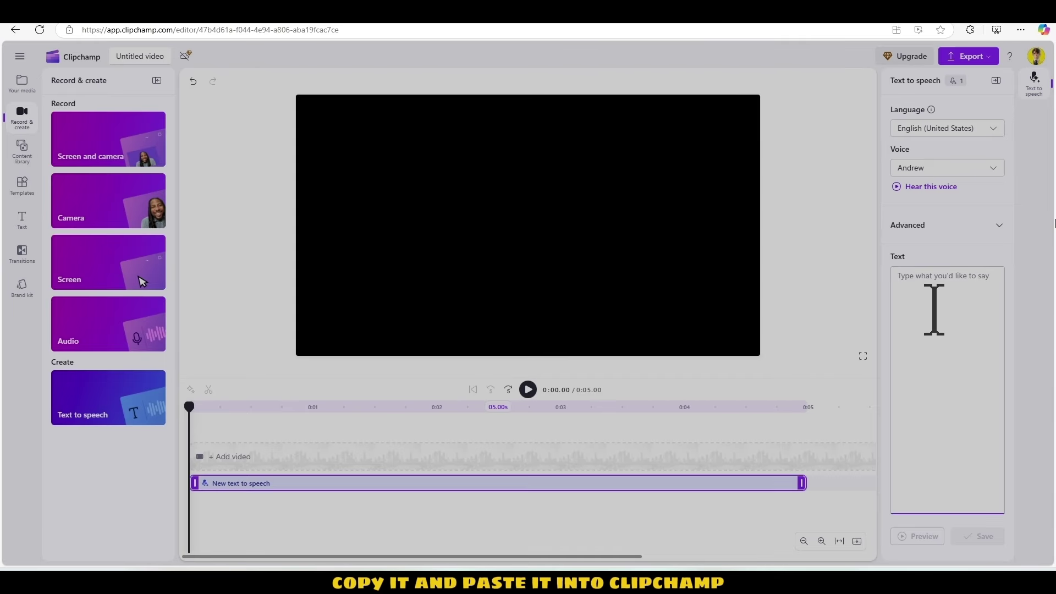
key(ctrl+v)
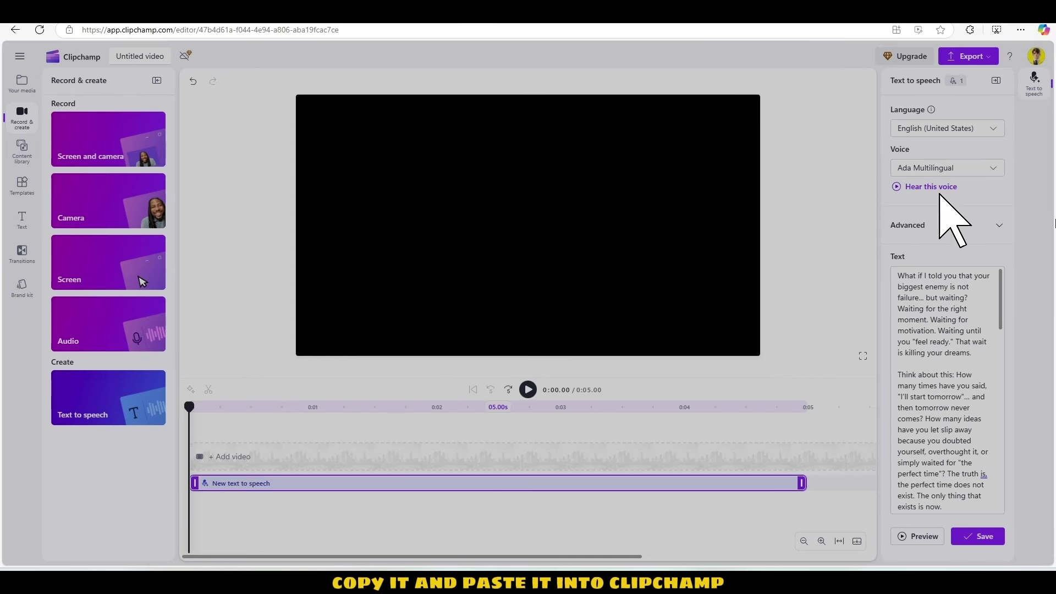
Browse the available text-to-speech voices and set the clip's voice to Andrew
click(988, 169)
scroll(966, 253, down, 10)
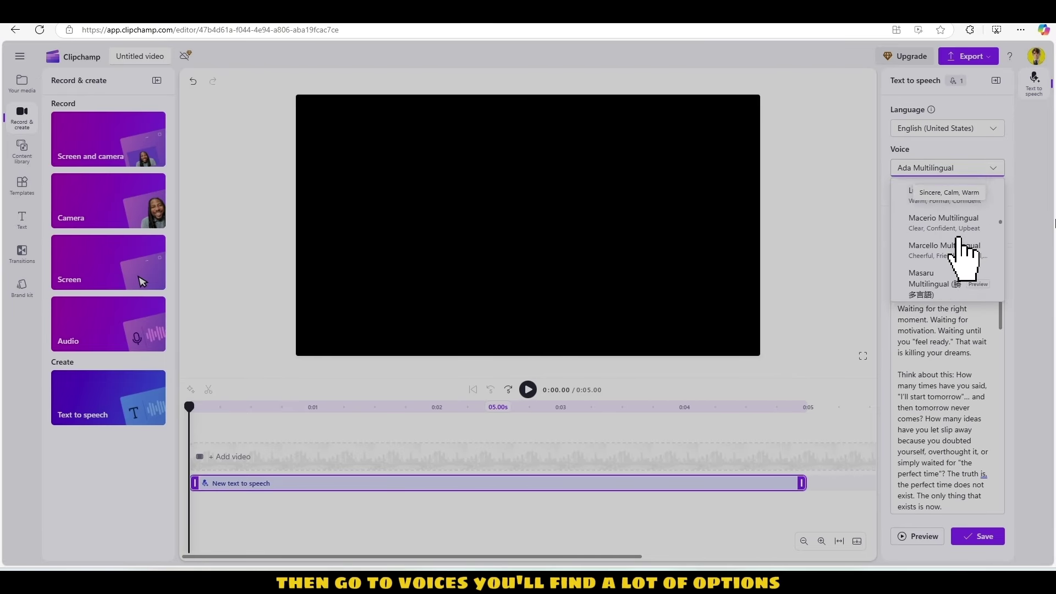
scroll(968, 261, down, 6)
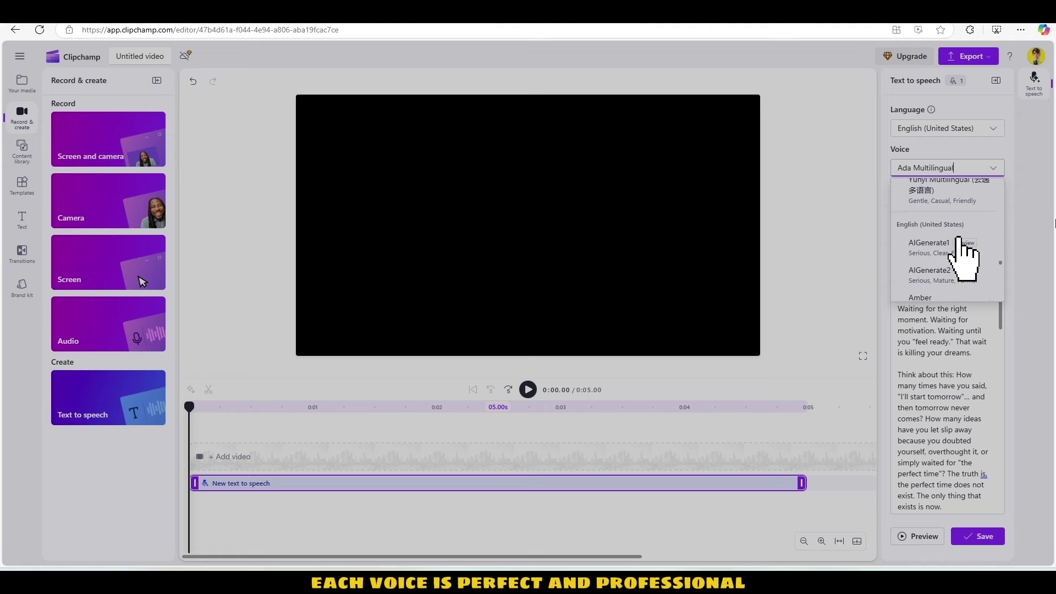
scroll(957, 251, down, 2)
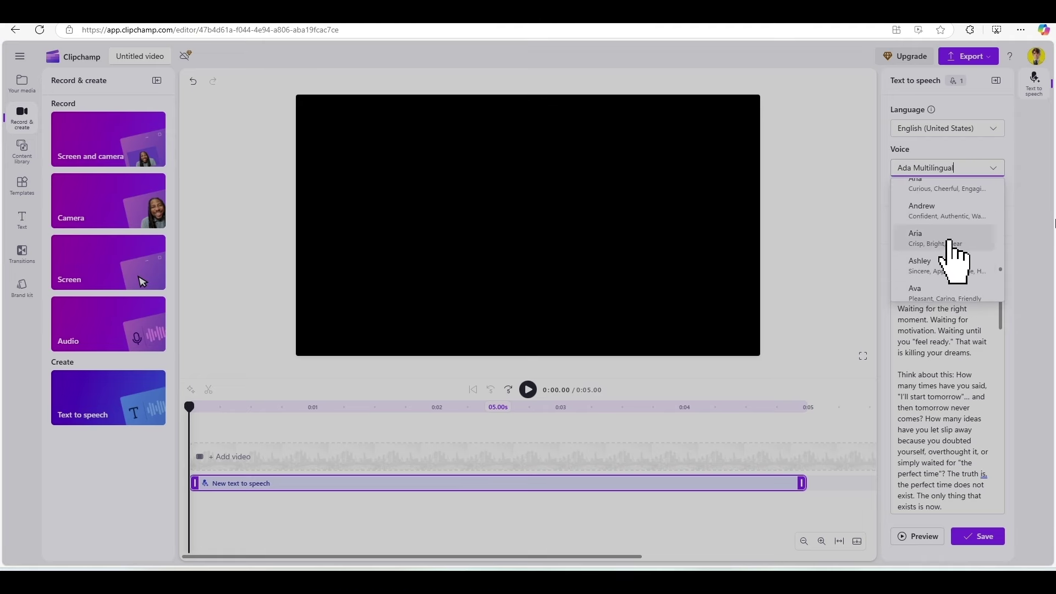
click(944, 216)
Examine the voice's advanced pitch and pace settings and the list of languages available for text-to-speech
click(989, 225)
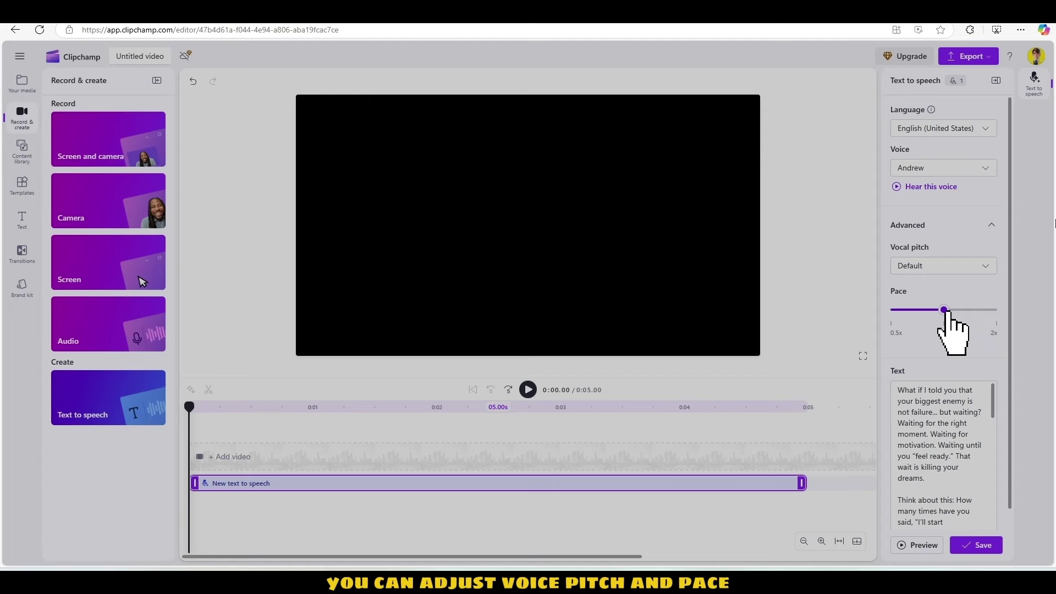
click(967, 225)
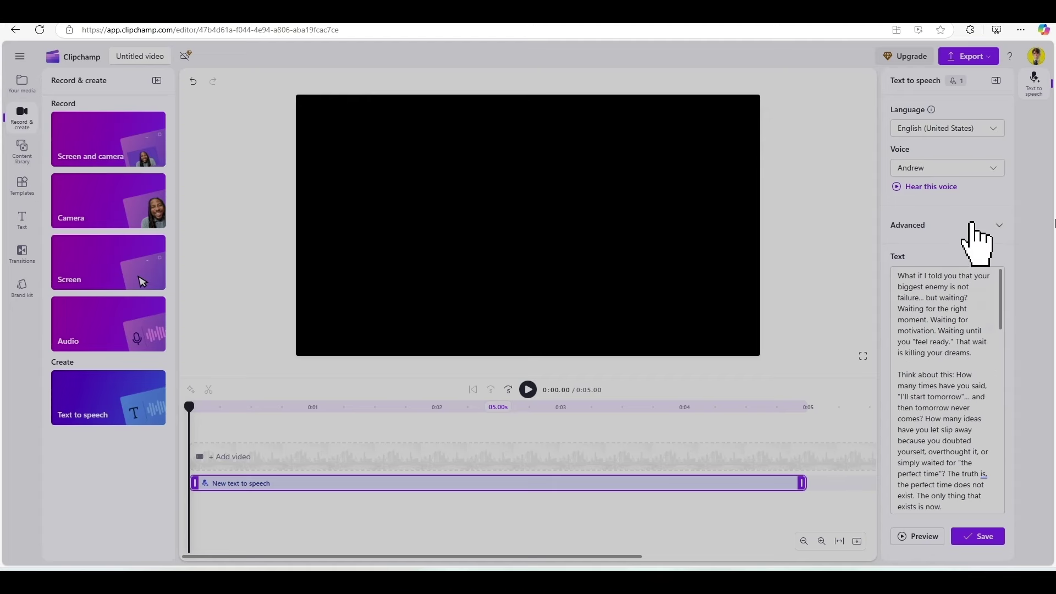
click(991, 129)
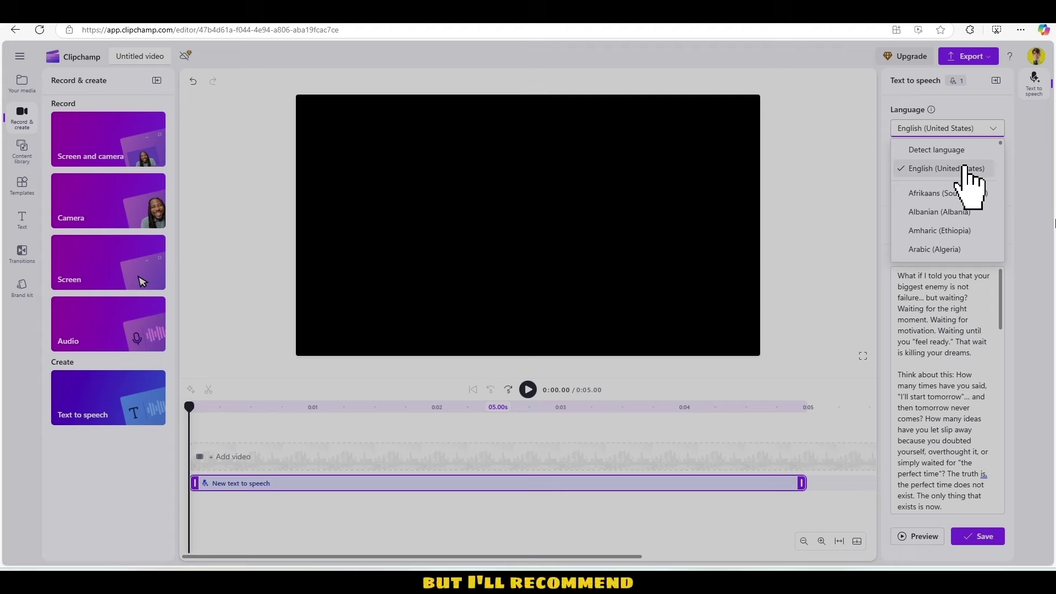
scroll(969, 182, down, 4)
scroll(970, 215, down, 3)
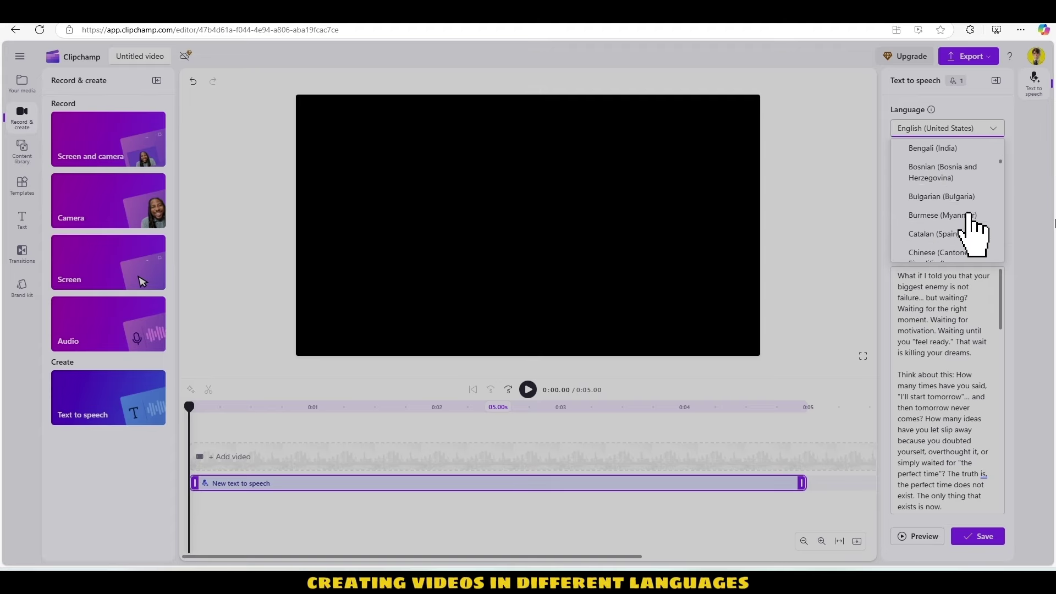
scroll(970, 215, up, 7)
click(973, 128)
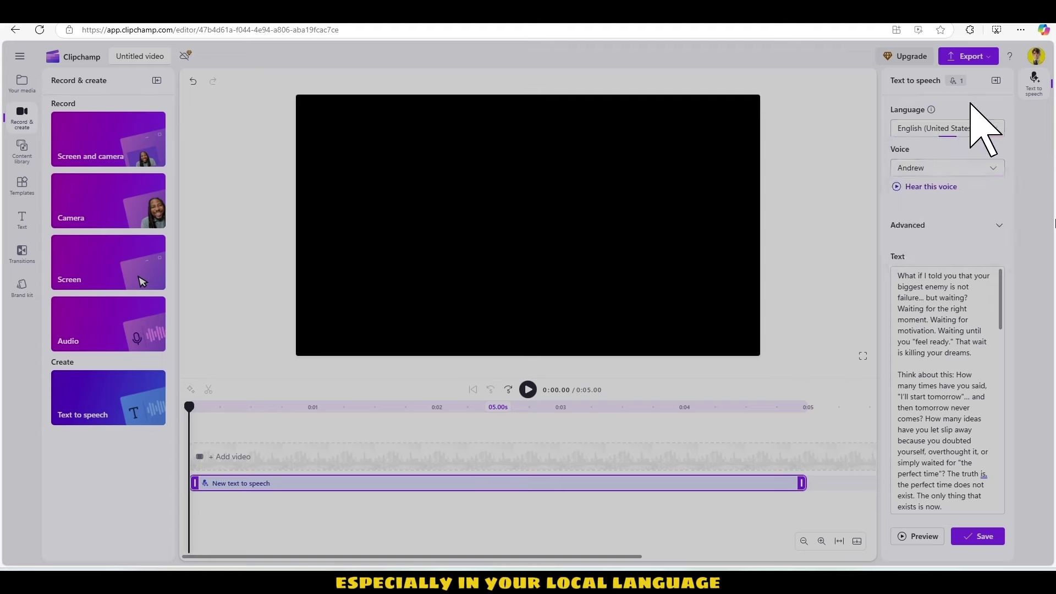
Save the text-to-speech voiceover to the timeline and, once played back, export the video in 1080p
click(982, 537)
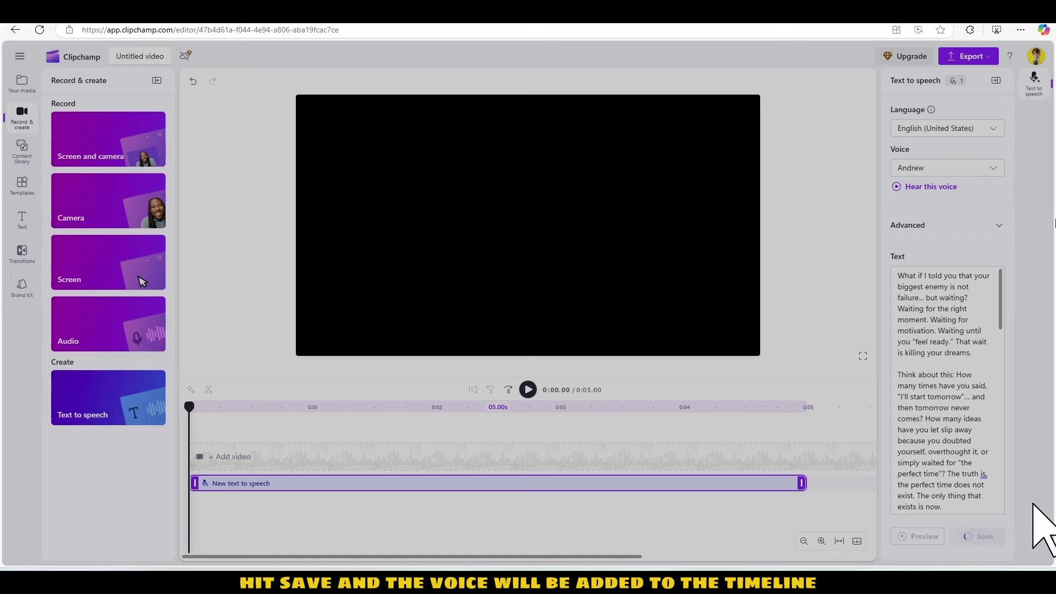
click(839, 541)
click(528, 390)
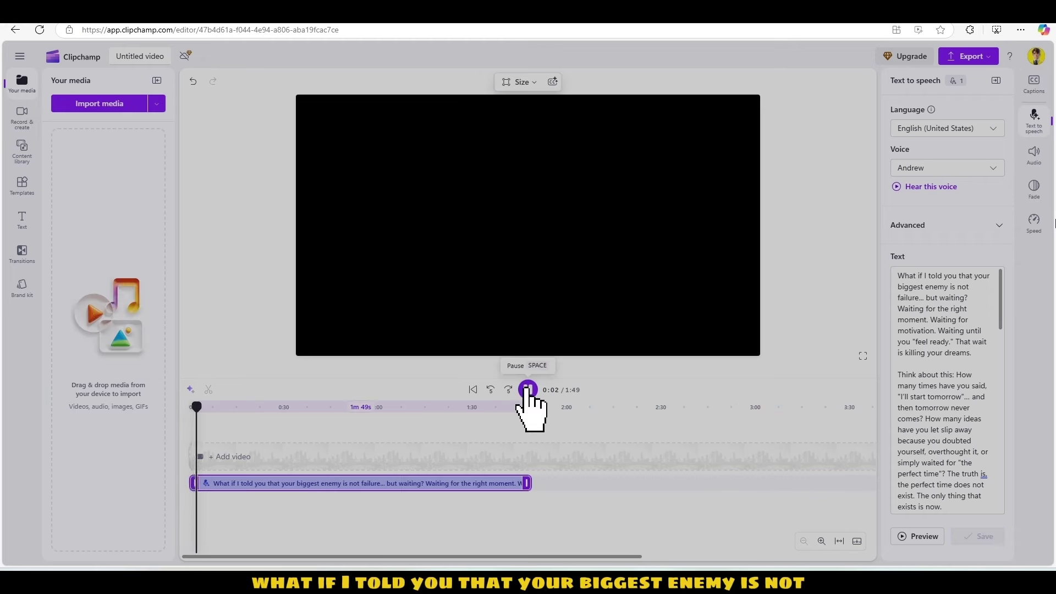
click(969, 56)
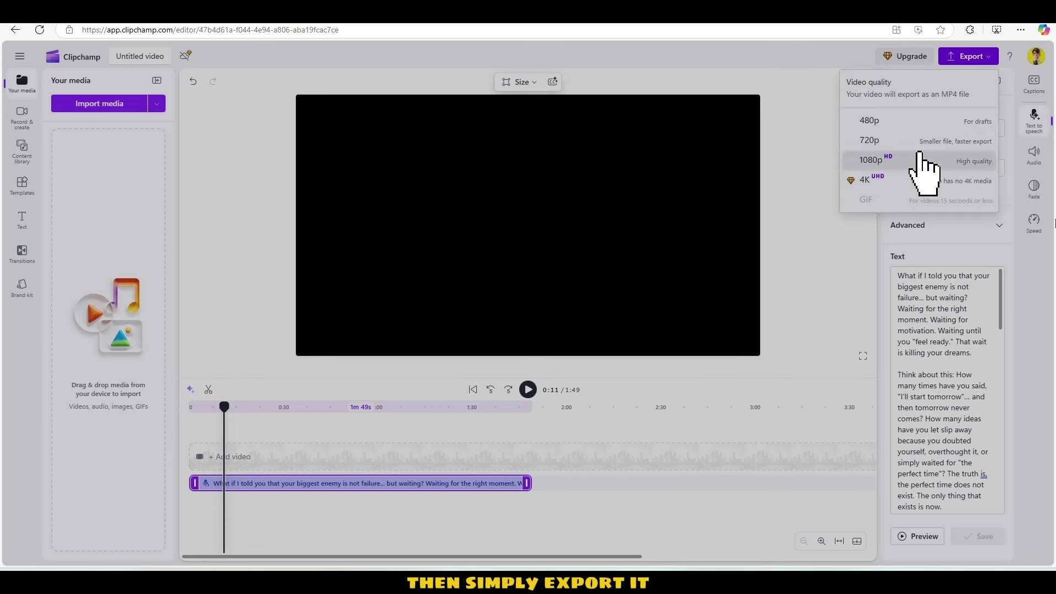
click(919, 160)
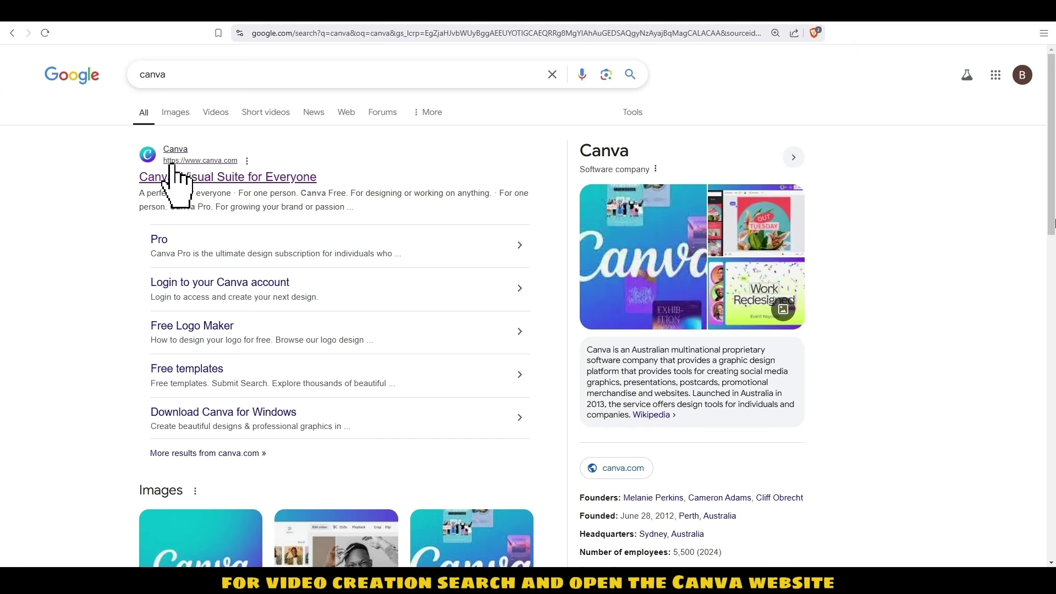
Open the Canva website from the Google results and create a blank YouTube Thumbnail design
click(197, 176)
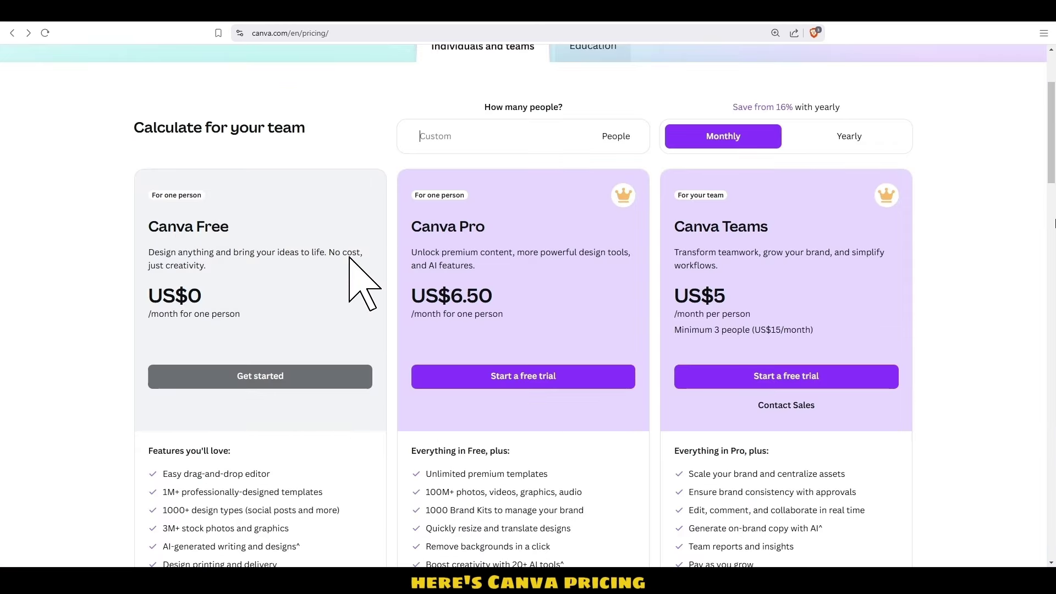
scroll(269, 250, up, 1)
scroll(270, 250, down, 1)
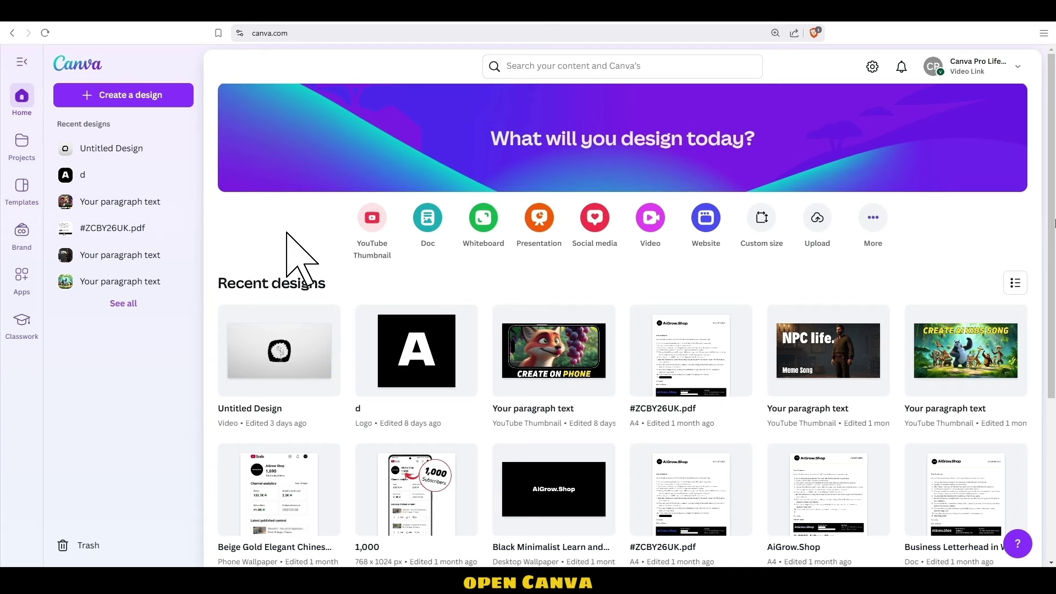
click(372, 258)
Search the elements for "WHITE BACKGROUND" and add the grey studio gradient photo to the page
click(25, 160)
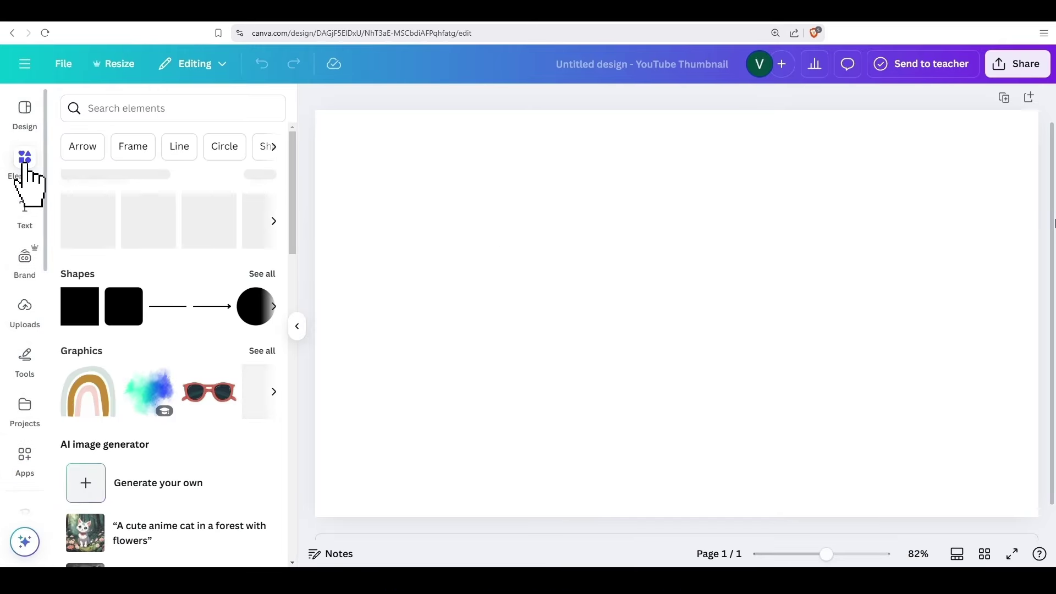
click(209, 110)
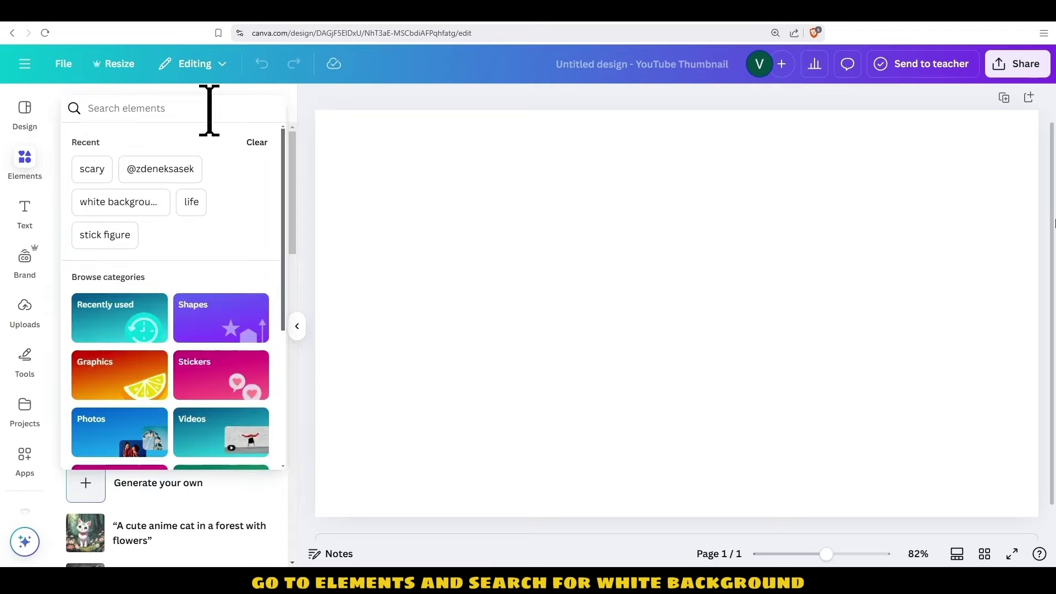
text(WHITE BACK)
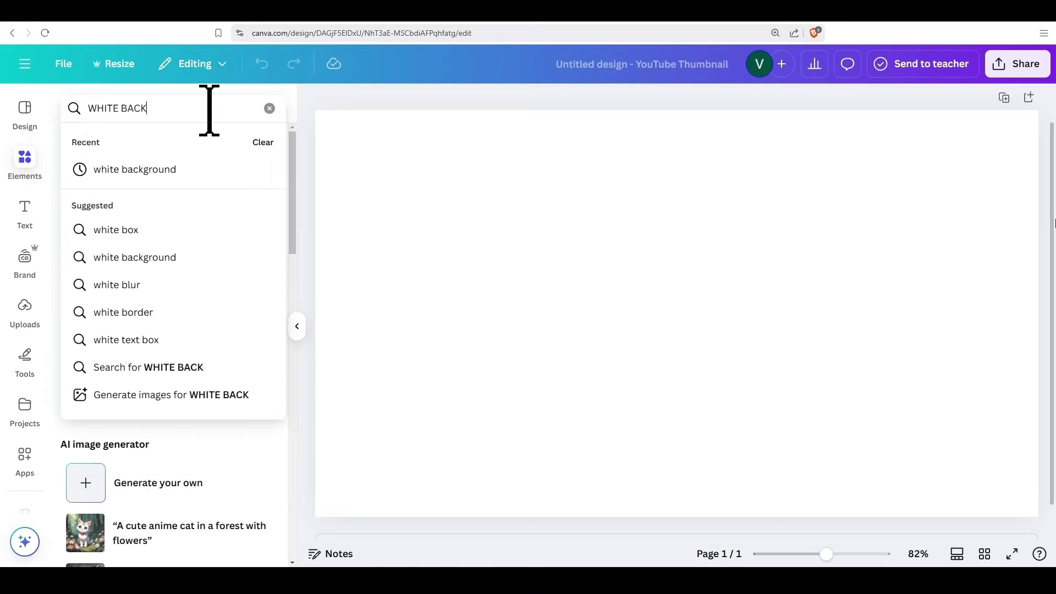
text(GROUND)
key(Return)
scroll(163, 282, down, 1)
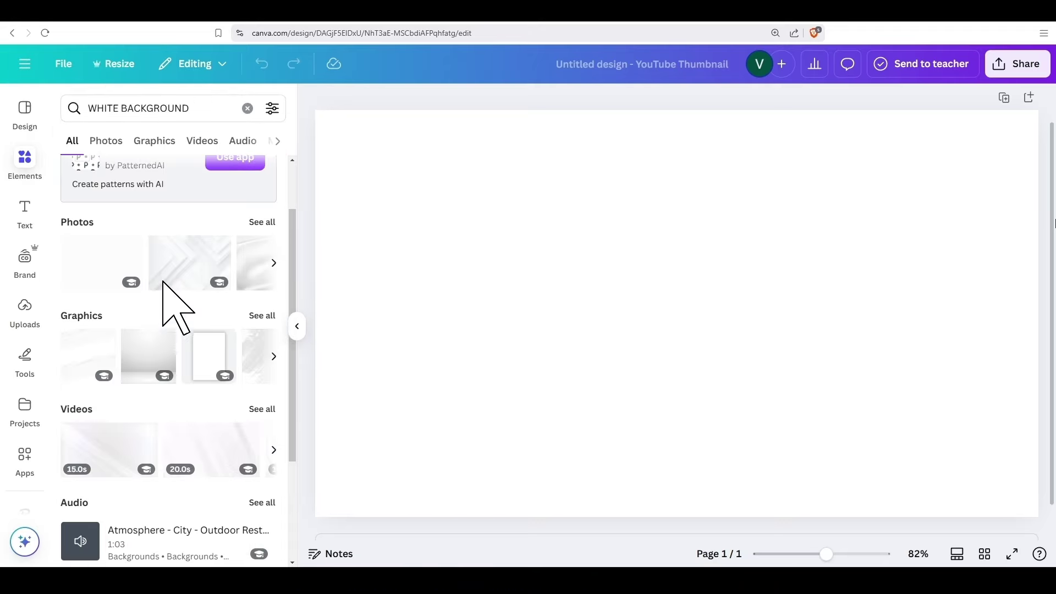
scroll(176, 281, up, 1)
click(252, 295)
scroll(198, 319, down, 2)
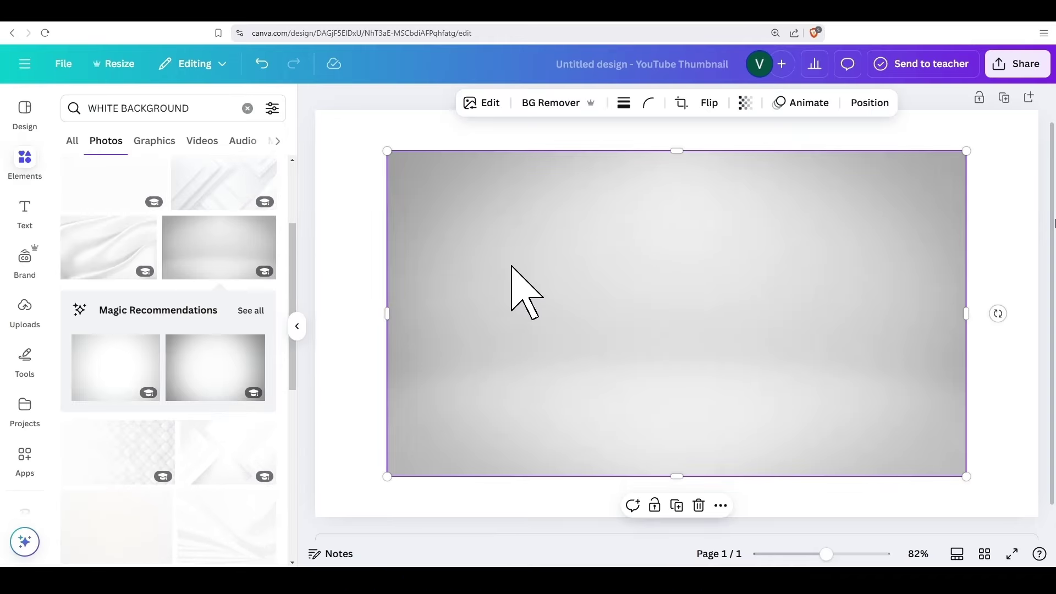
Set the grey gradient photo as the page background and collapse the elements list
right_click(496, 228)
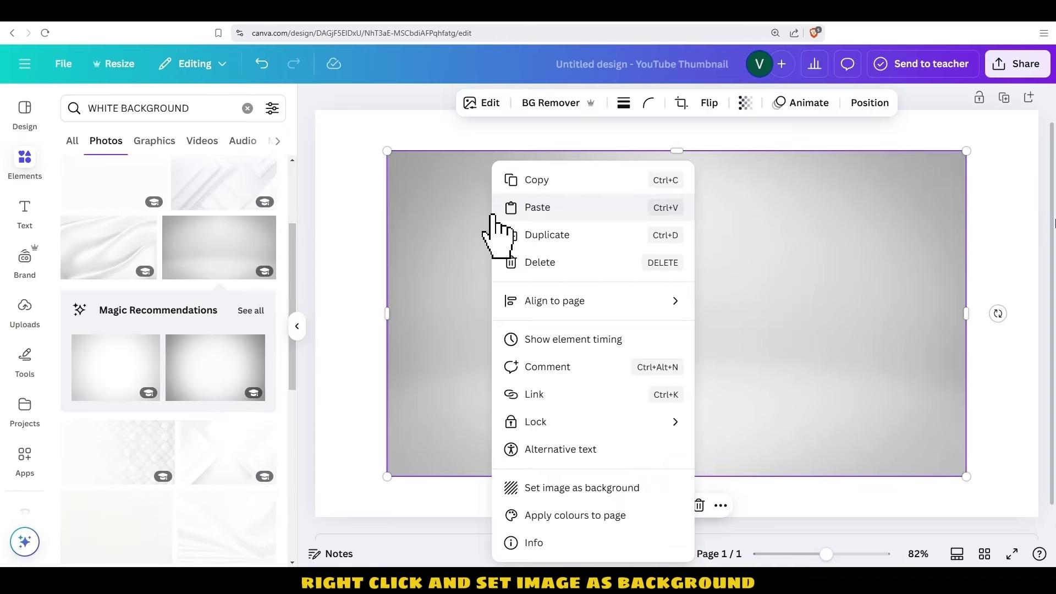
click(589, 487)
click(297, 322)
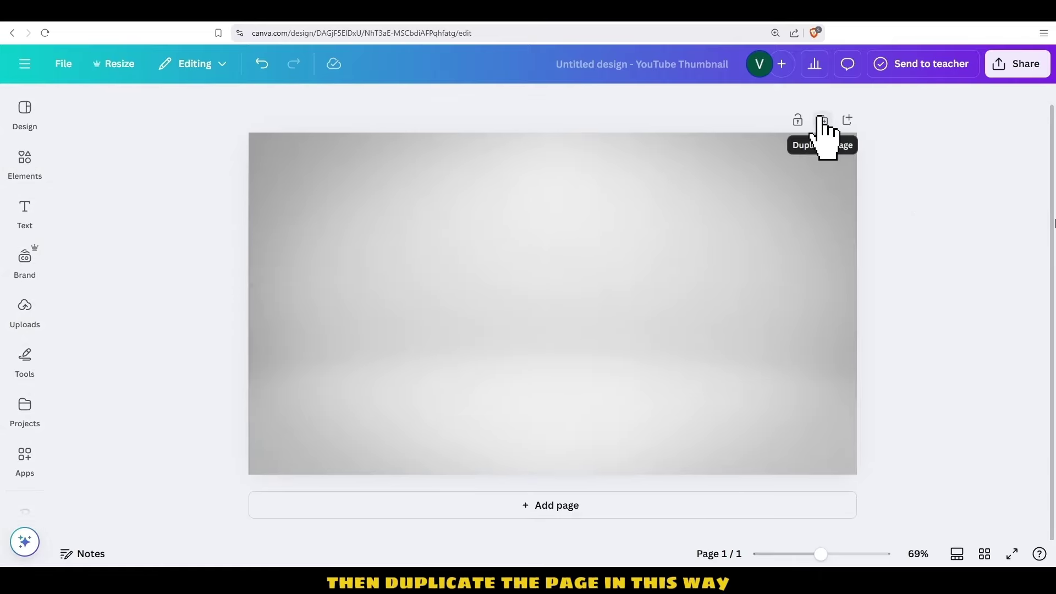
Duplicate the background page three times to make four pages, and return to page 1
click(823, 119)
click(798, 130)
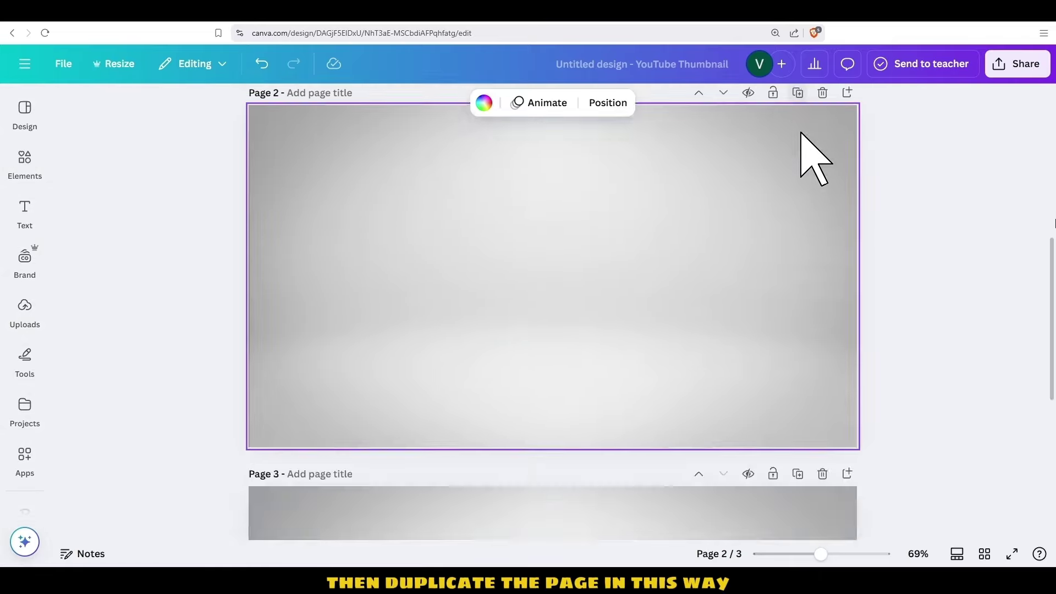
click(797, 130)
scroll(684, 264, up, 20)
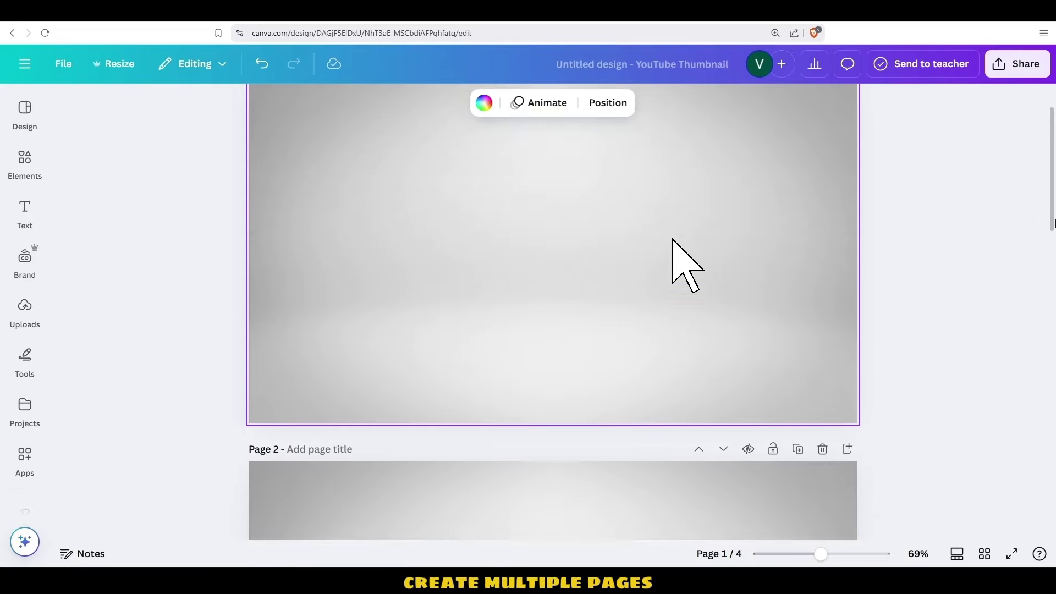
Switch to ChatGPT and copy the phrase "What if I told you" from the script's opening hook
click(196, 23)
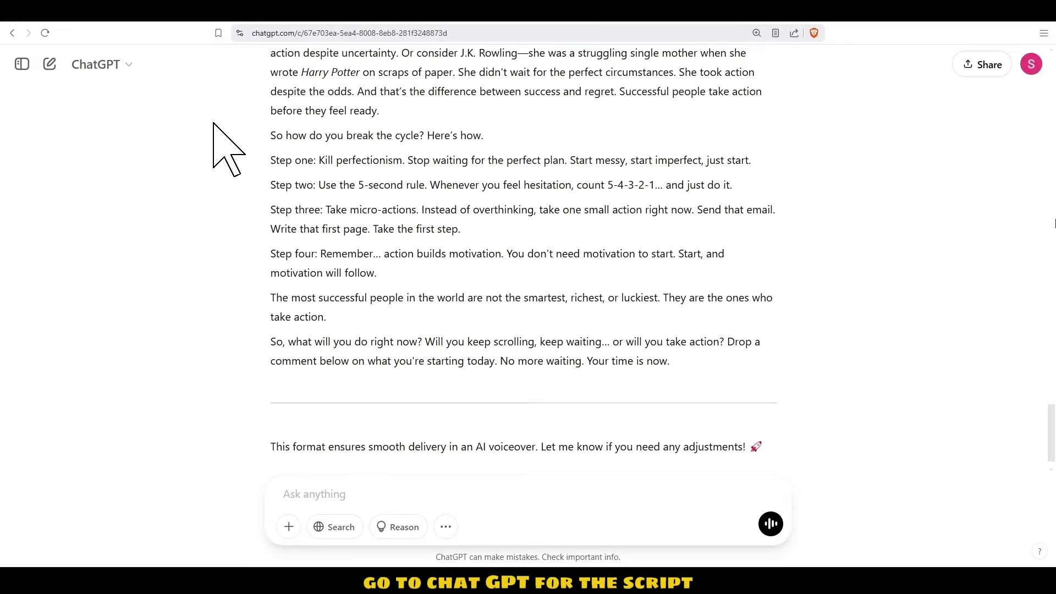
scroll(231, 181, up, 15)
scroll(230, 186, down, 1)
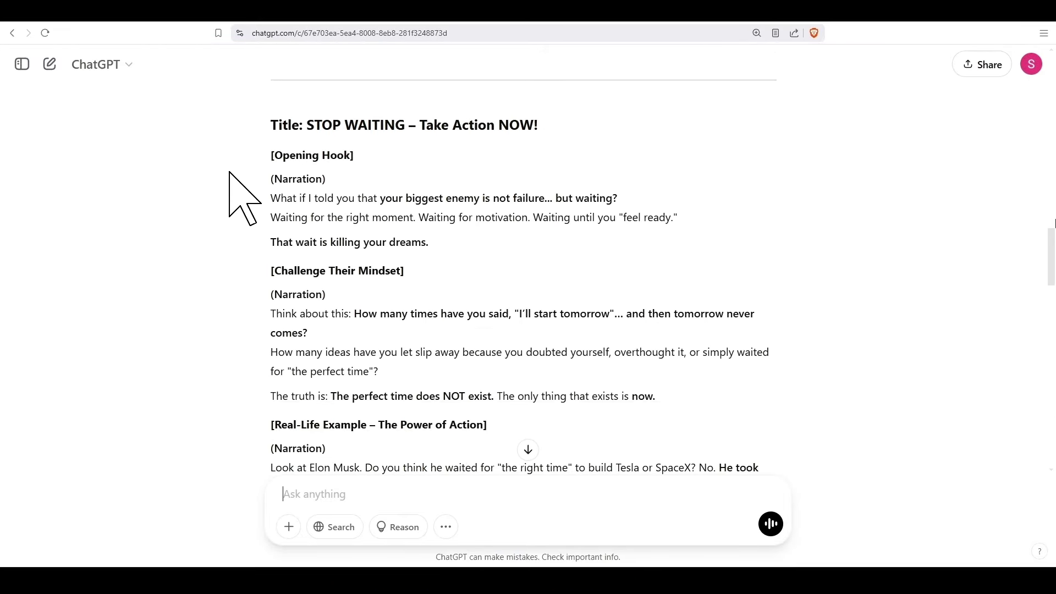
drag(272, 198, 353, 203)
key(ctrl+c)
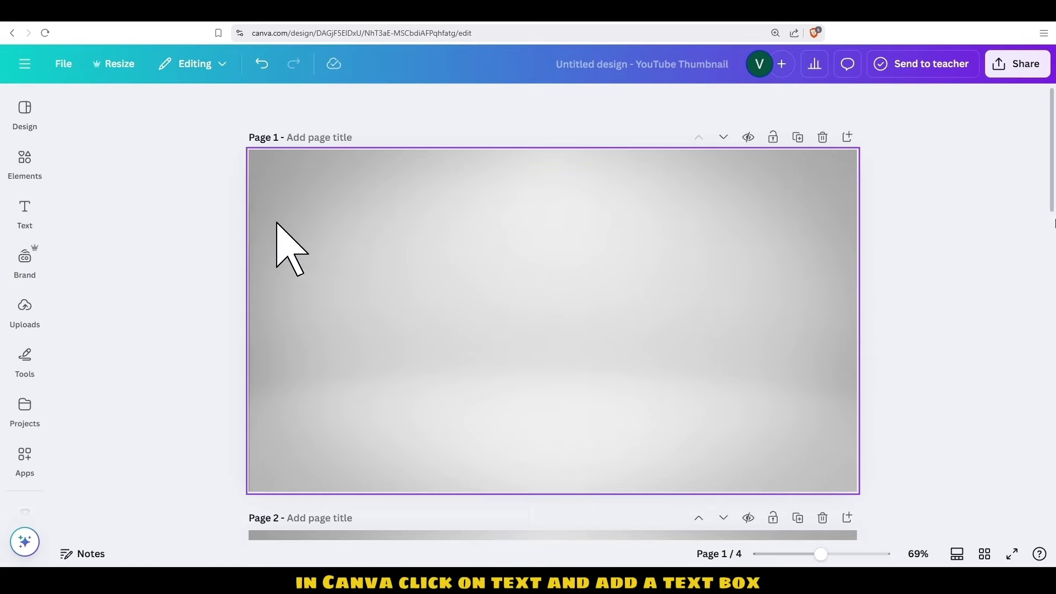
Switch back to Canva, add a text box to page 1 and paste "What if I told you" into it
click(26, 210)
click(175, 147)
click(459, 283)
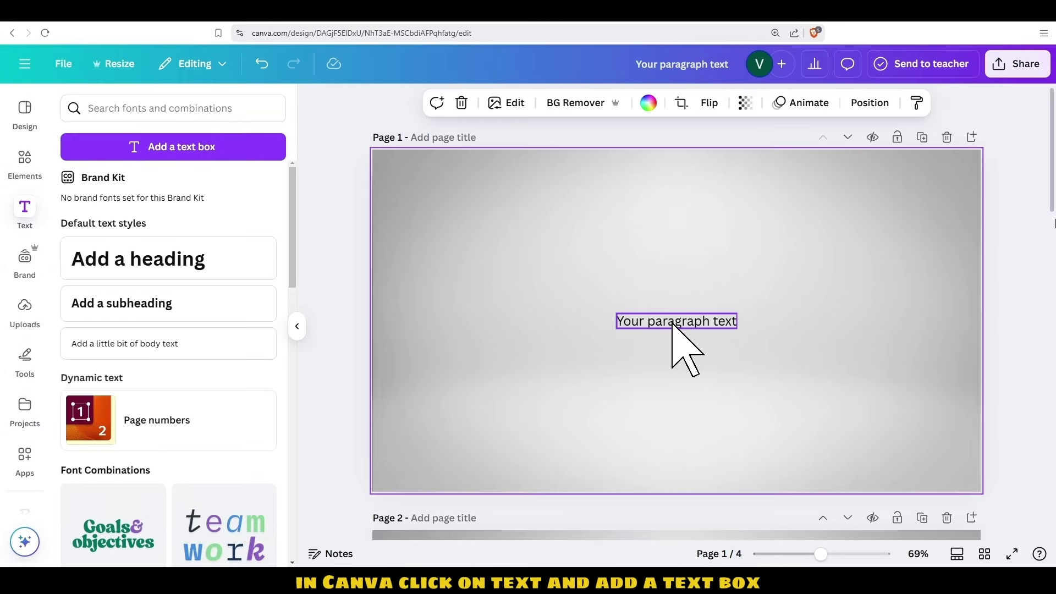
double_click(672, 322)
key(ctrl+v)
click(391, 222)
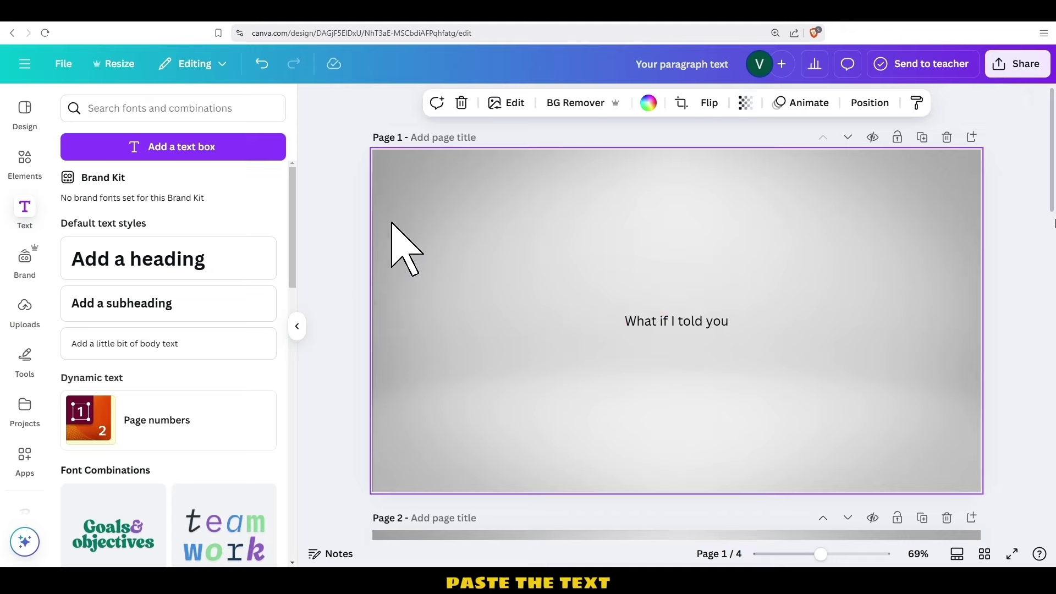
Move the "What if I told you" text to the upper part of the page and set its font to Comic Sans
click(675, 323)
drag(676, 330, 667, 208)
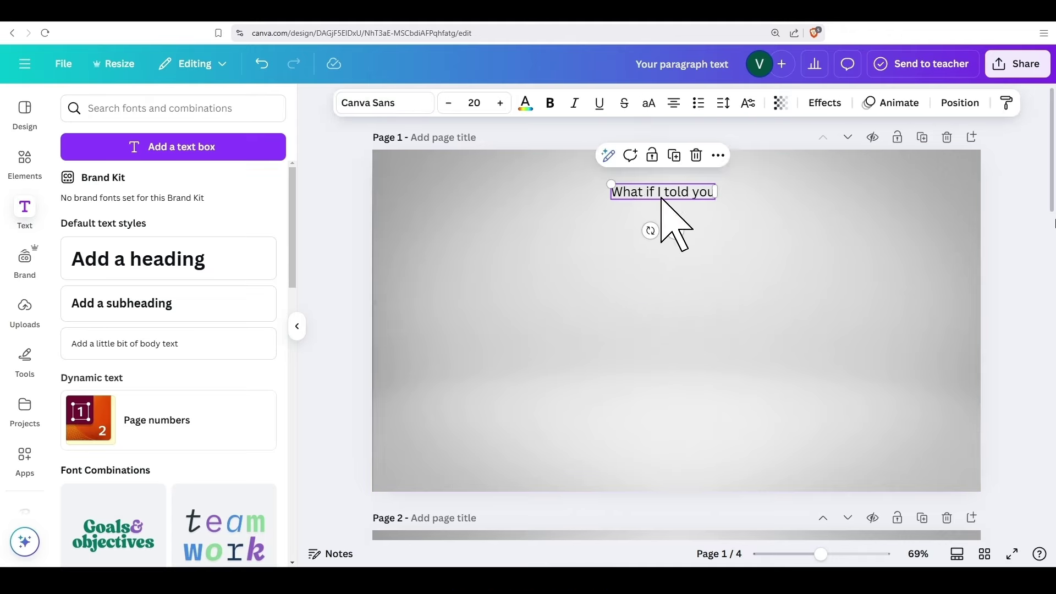
click(405, 110)
scroll(184, 352, down, 8)
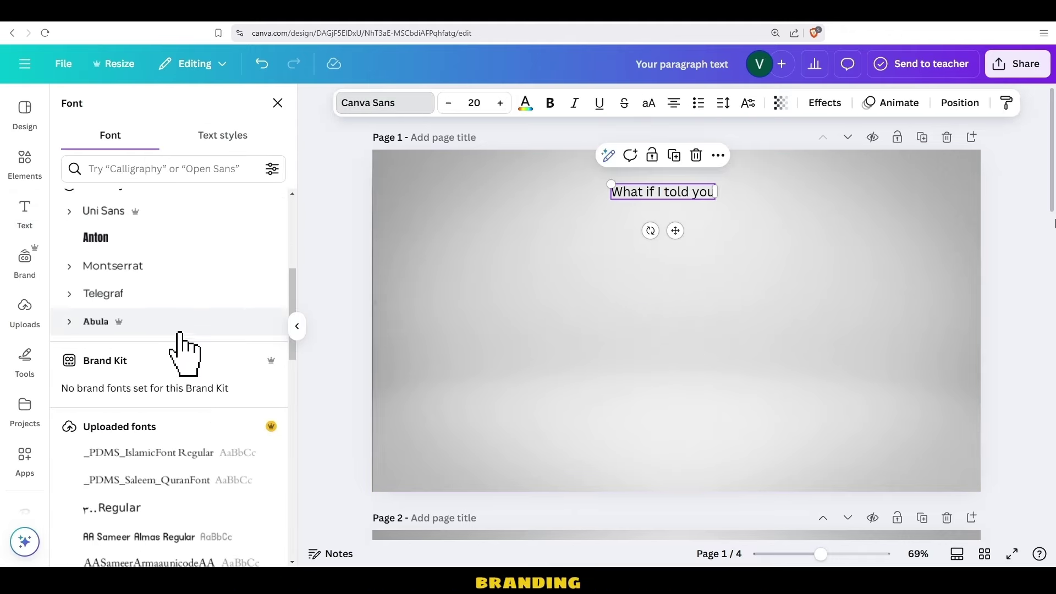
scroll(194, 352, down, 15)
click(171, 352)
scroll(157, 363, down, 8)
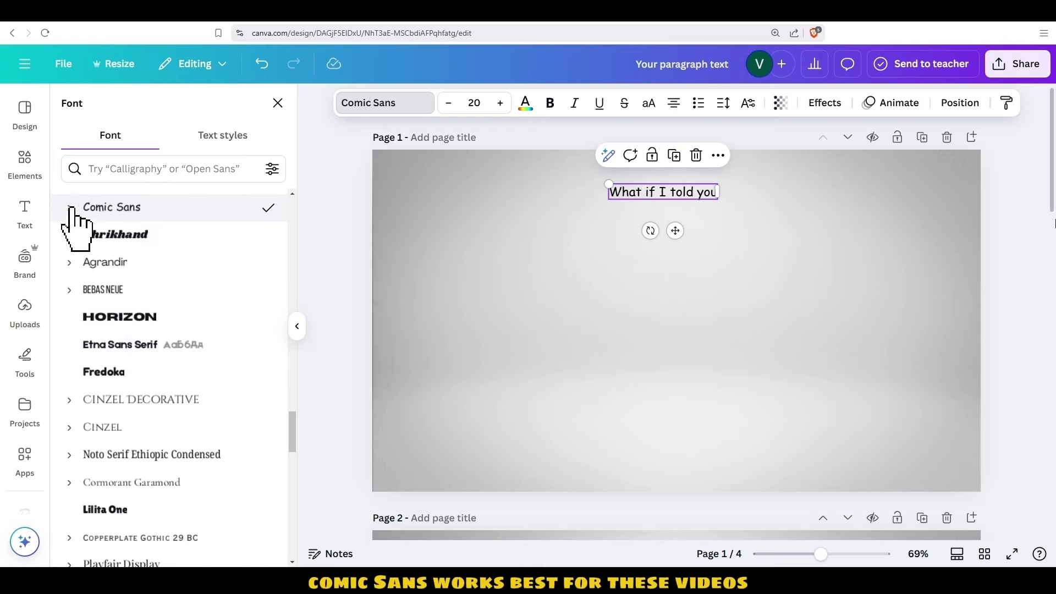
Make the "What if I told you" text bold at size 56 and centre it horizontally on the page
click(624, 236)
click(617, 196)
key(ctrl+b)
click(471, 103)
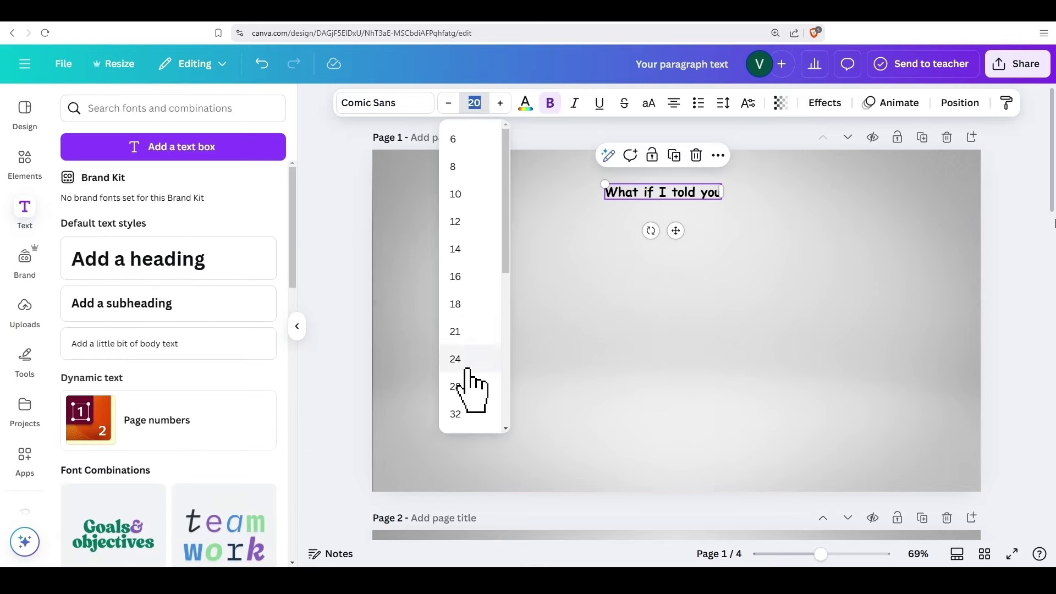
click(467, 344)
click(471, 103)
click(465, 352)
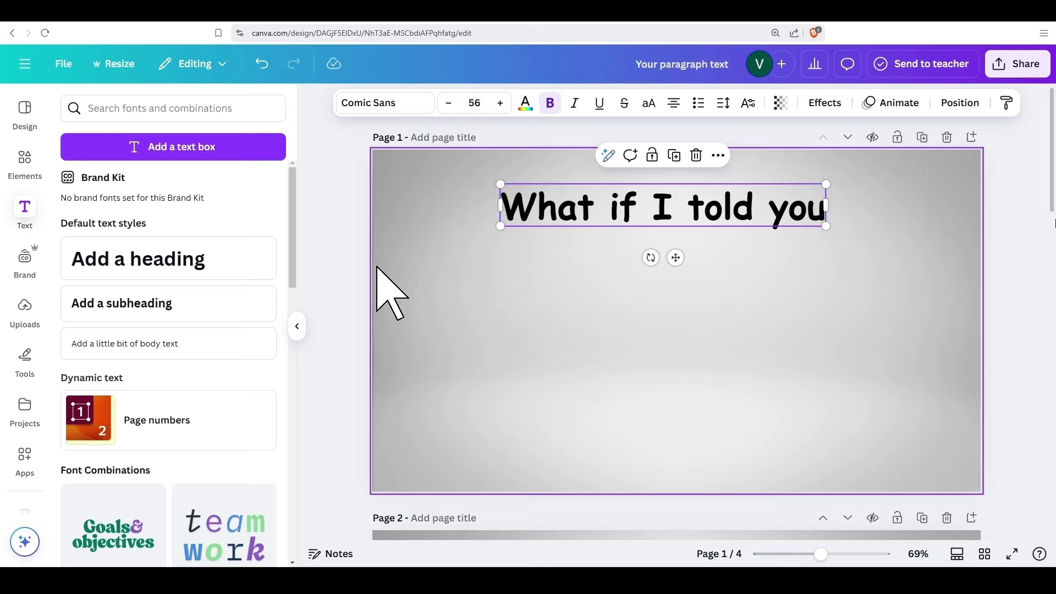
click(389, 288)
Search the Canva elements for "stick figure"
click(28, 173)
triple_click(204, 106)
key(BackSpace)
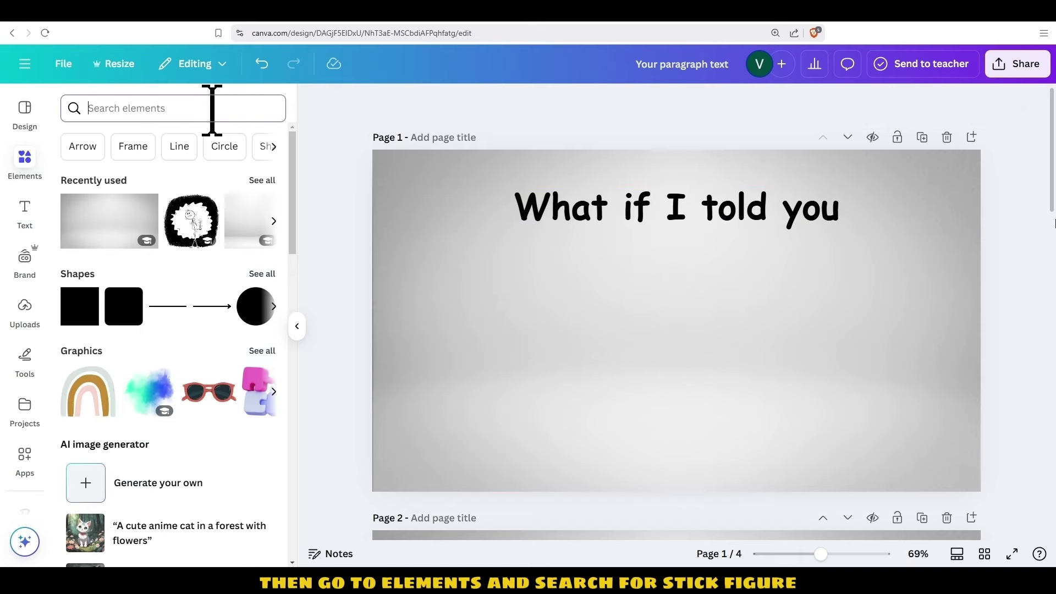
text(ST)
click(143, 281)
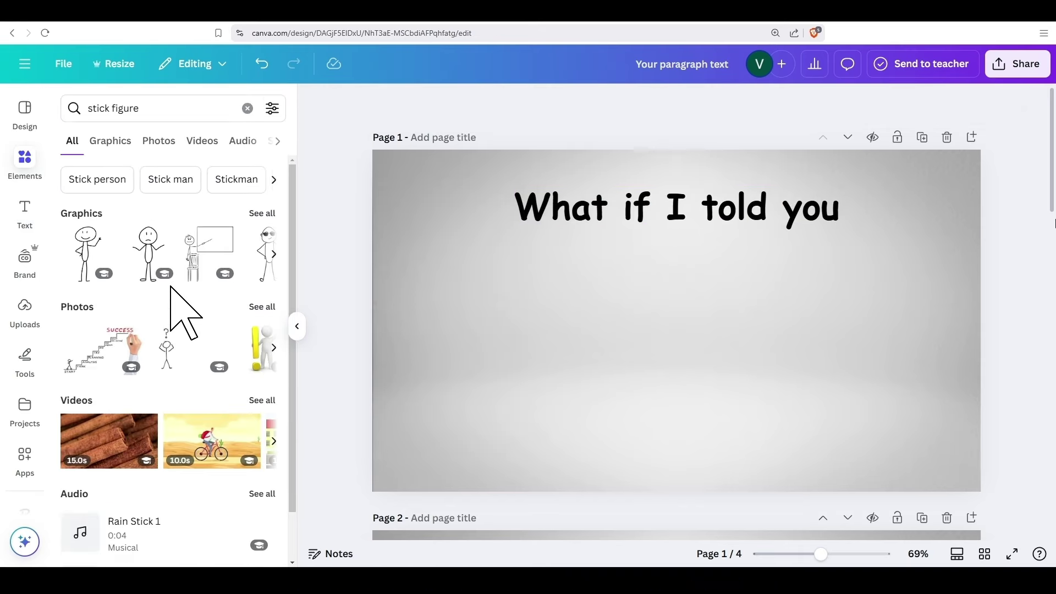